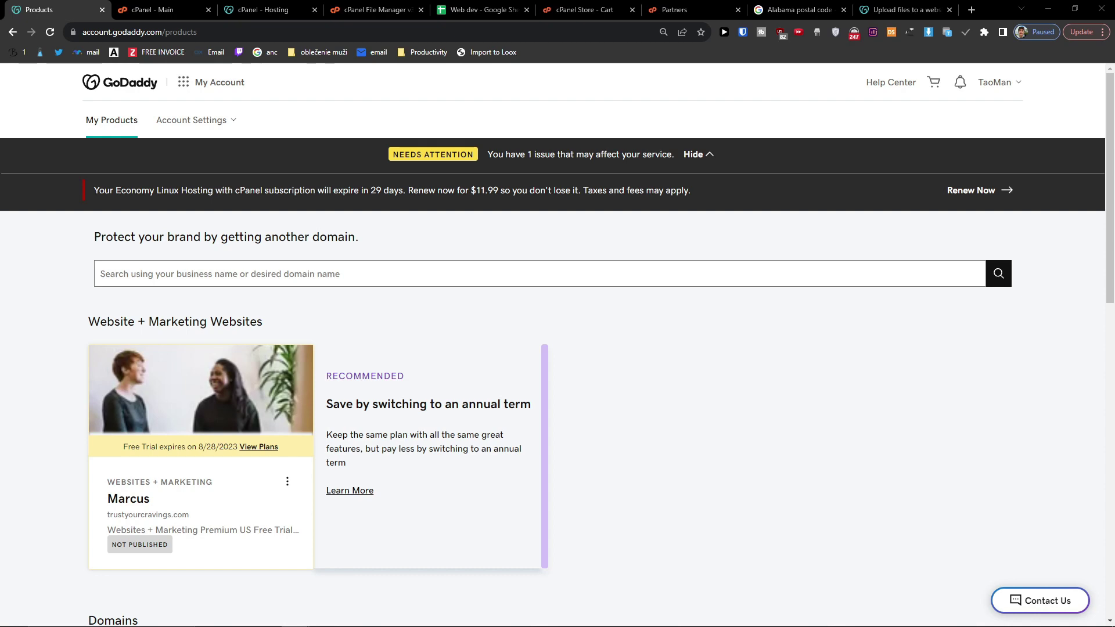
- Scroll down to Domains and open the trustyourcravings.com domain card
scroll(571, 226, "down", 5)
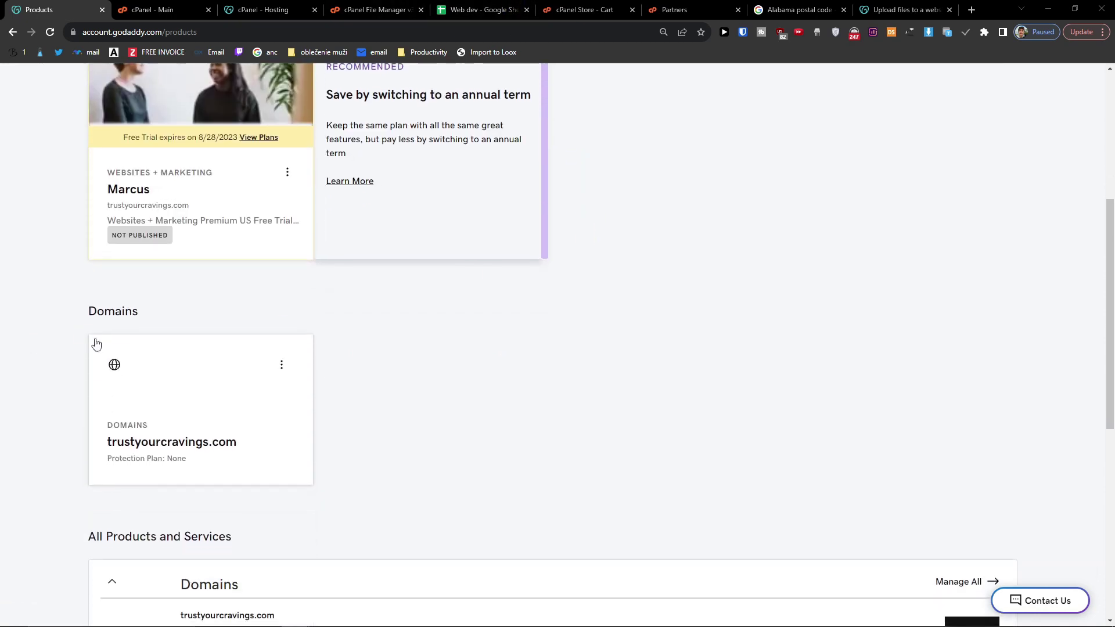
scroll(166, 356, "down", 1)
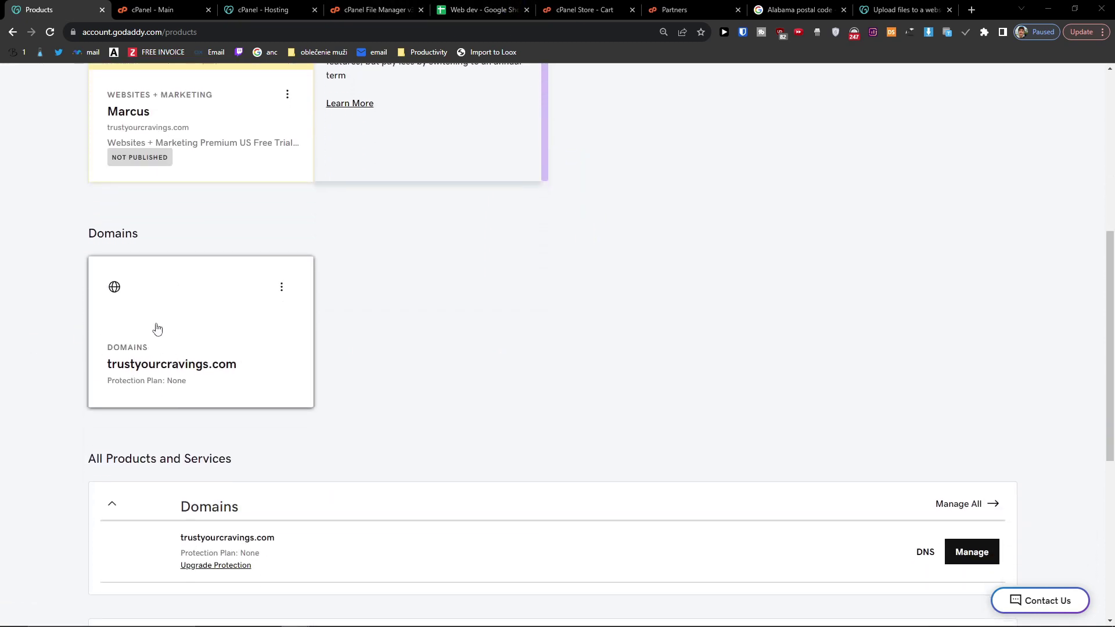
left_click(188, 349)
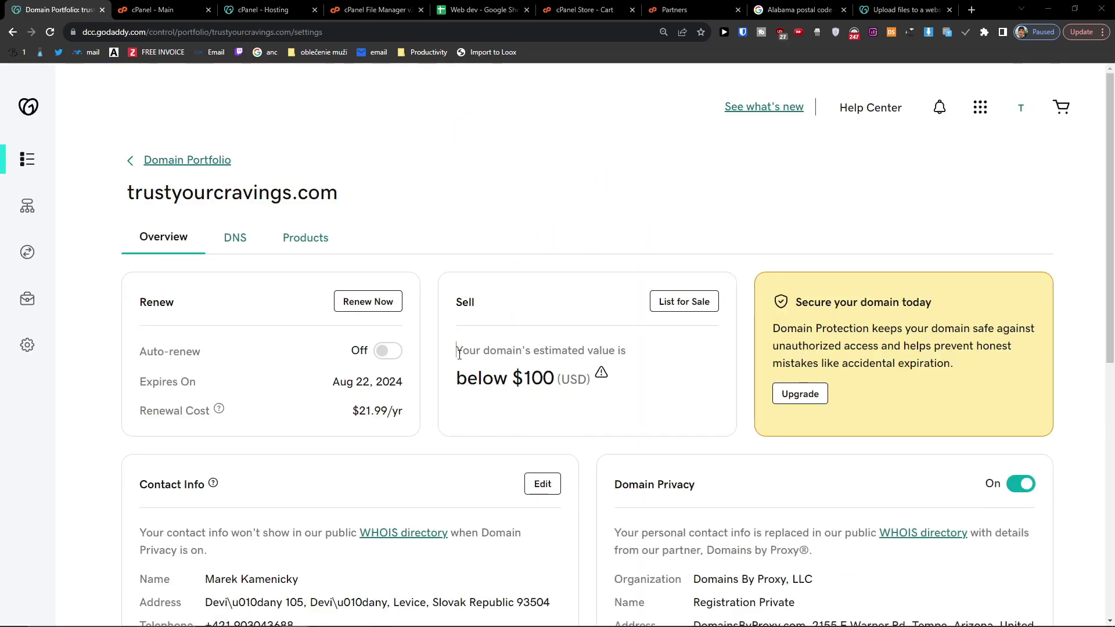
- Read the estimated value explanation, then choose List for Sale in the Sell card
left_click_drag(457, 350, 624, 356)
left_click(601, 372)
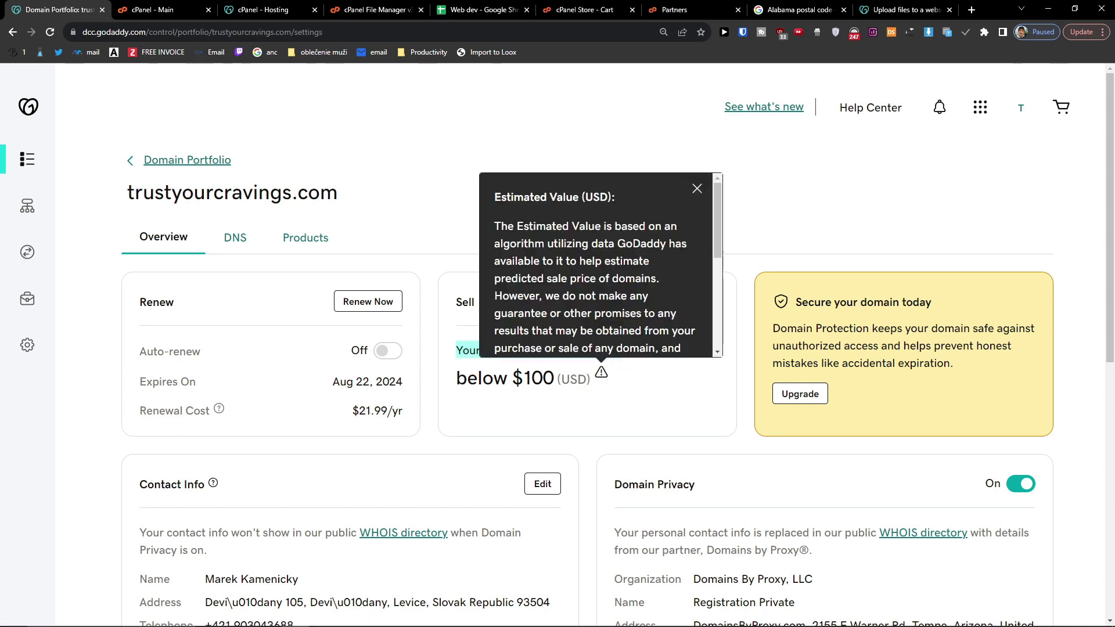
left_click(404, 188)
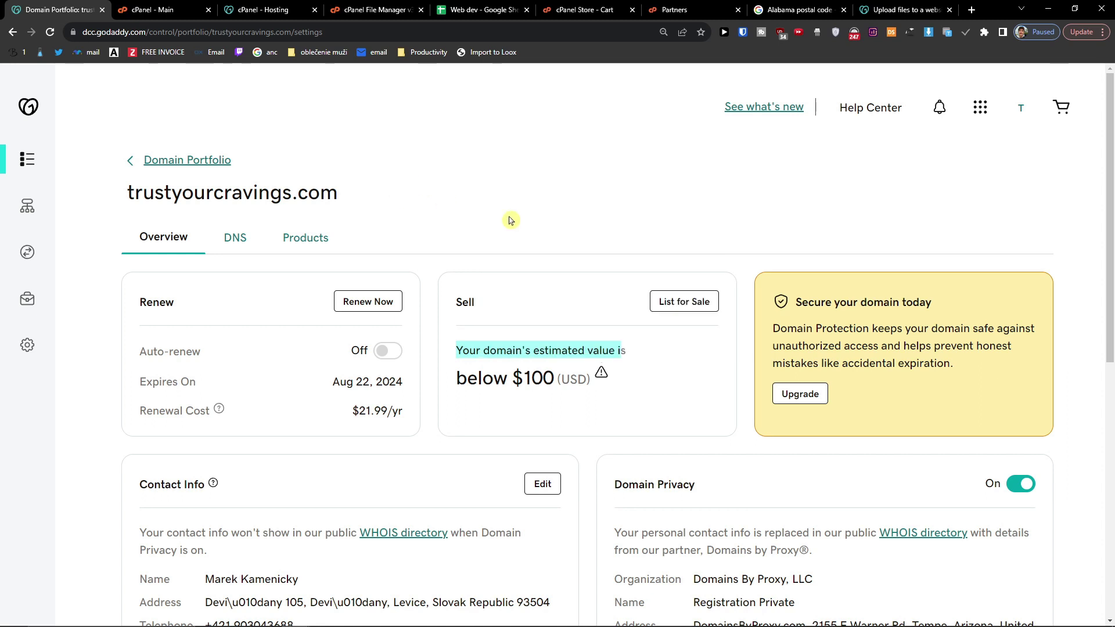
left_click(682, 303)
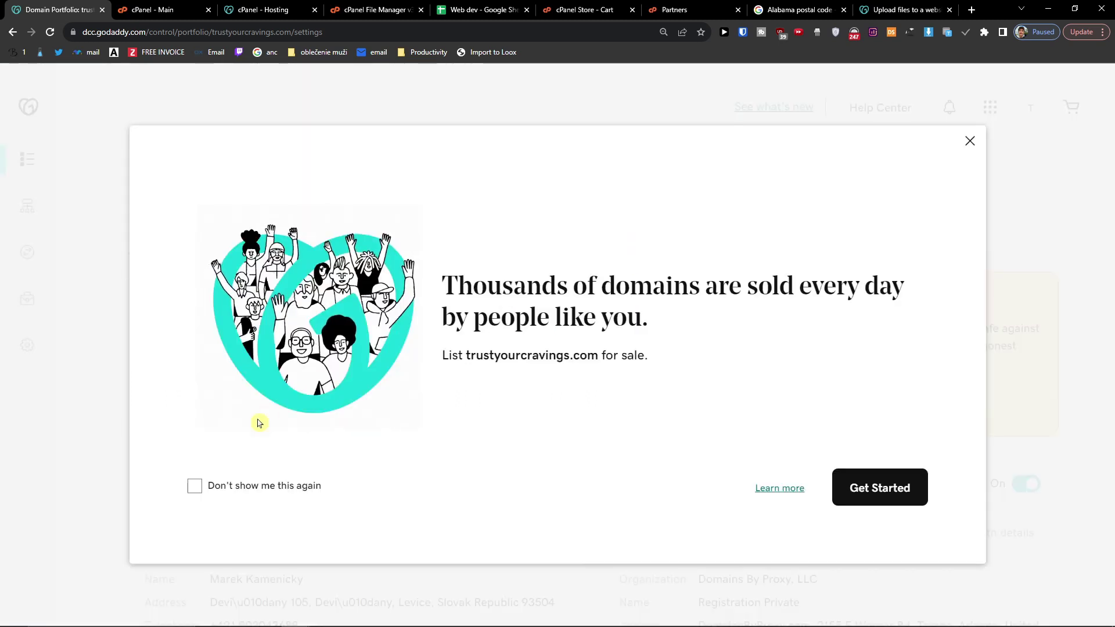
- Get started on the listing and enter a 1000 USD Buy Now price
left_click(879, 488)
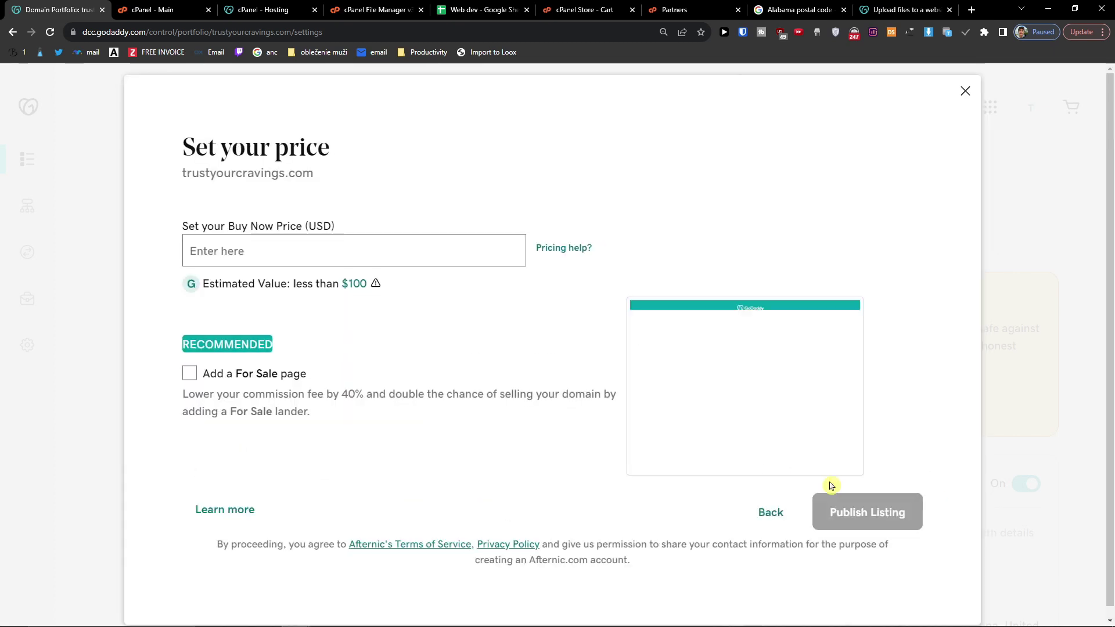
left_click(470, 242)
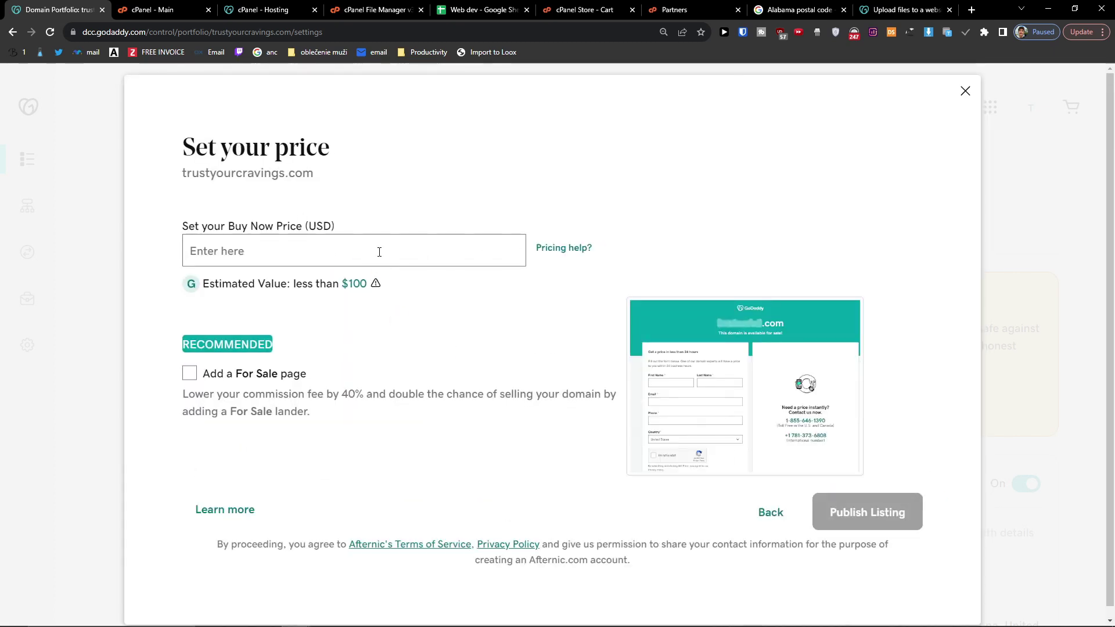
type("1000")
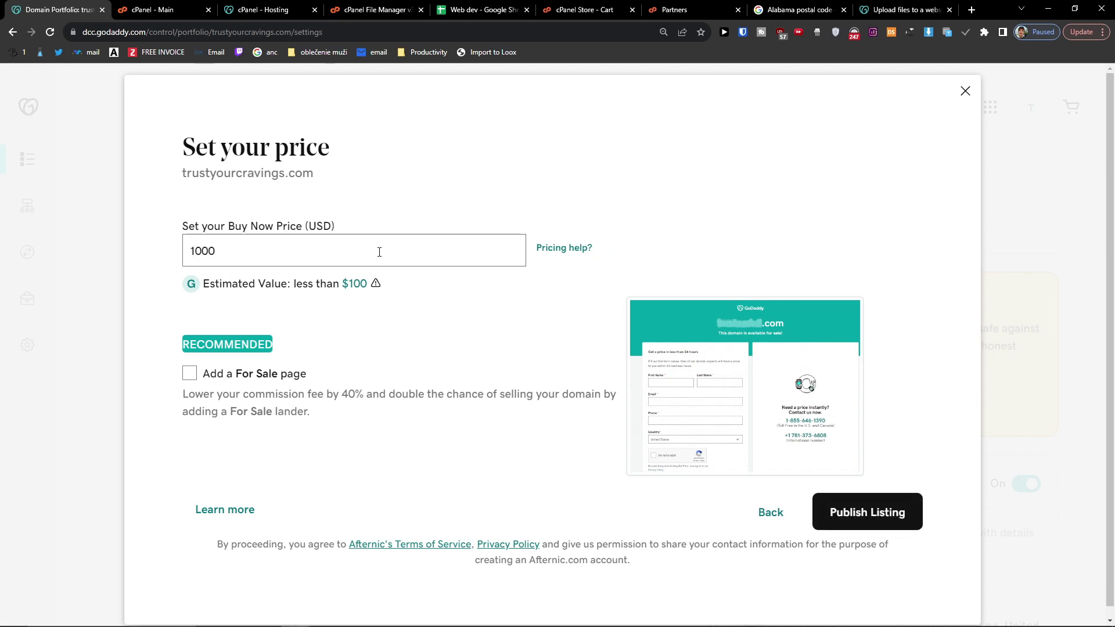
left_click(457, 301)
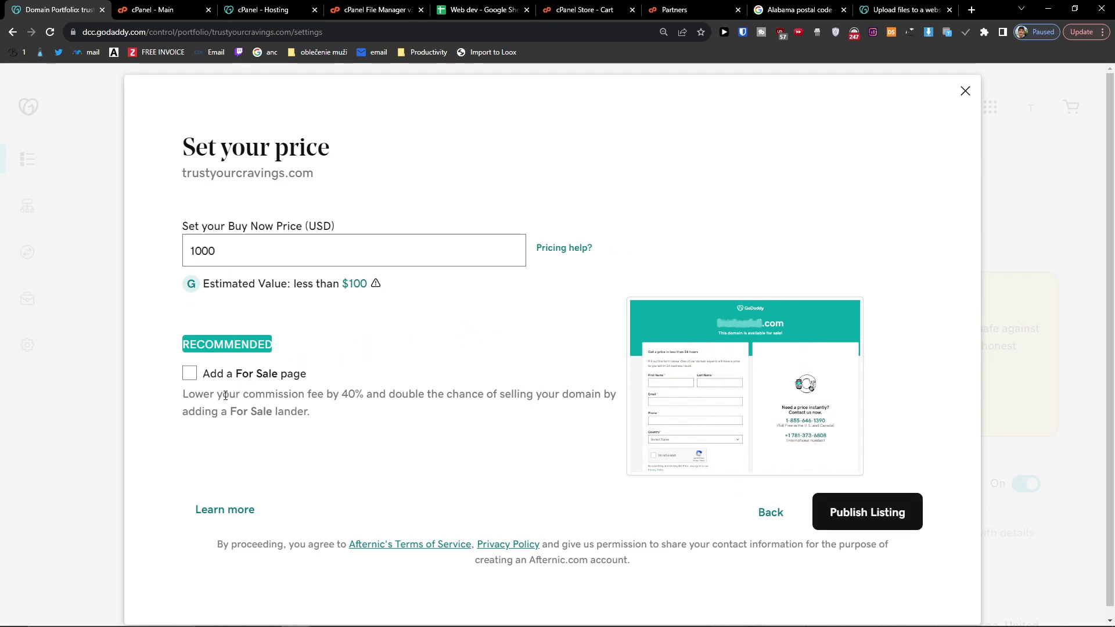
- Enable the Add a For Sale page option for the listing
left_click_drag(232, 401, 311, 414)
left_click(187, 392)
left_click(192, 364)
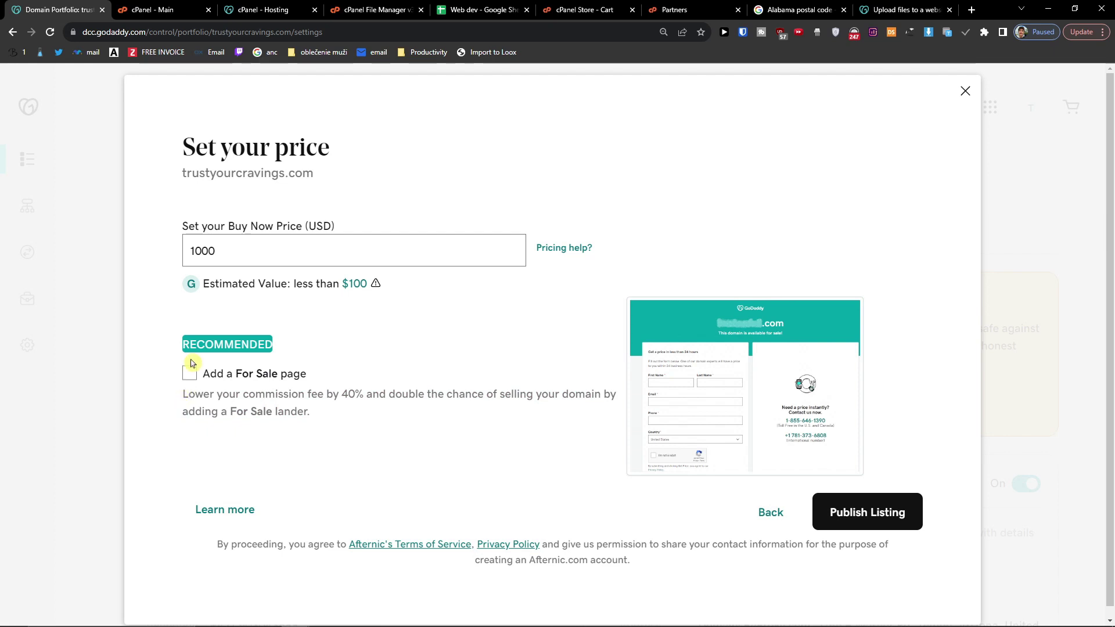
left_click(285, 377)
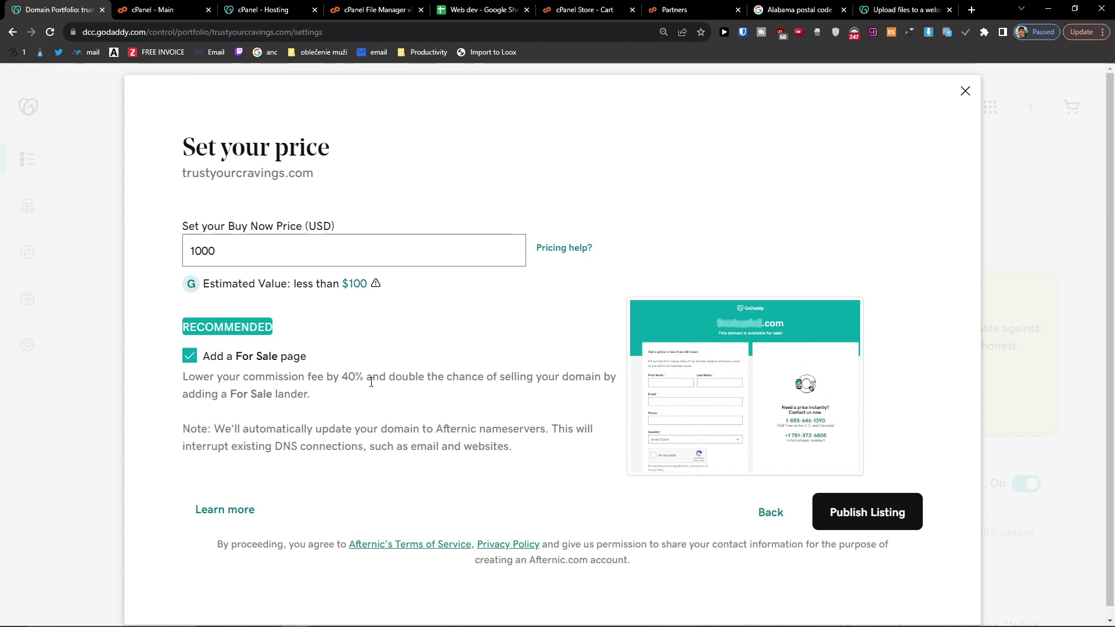
left_click_drag(439, 378, 512, 394)
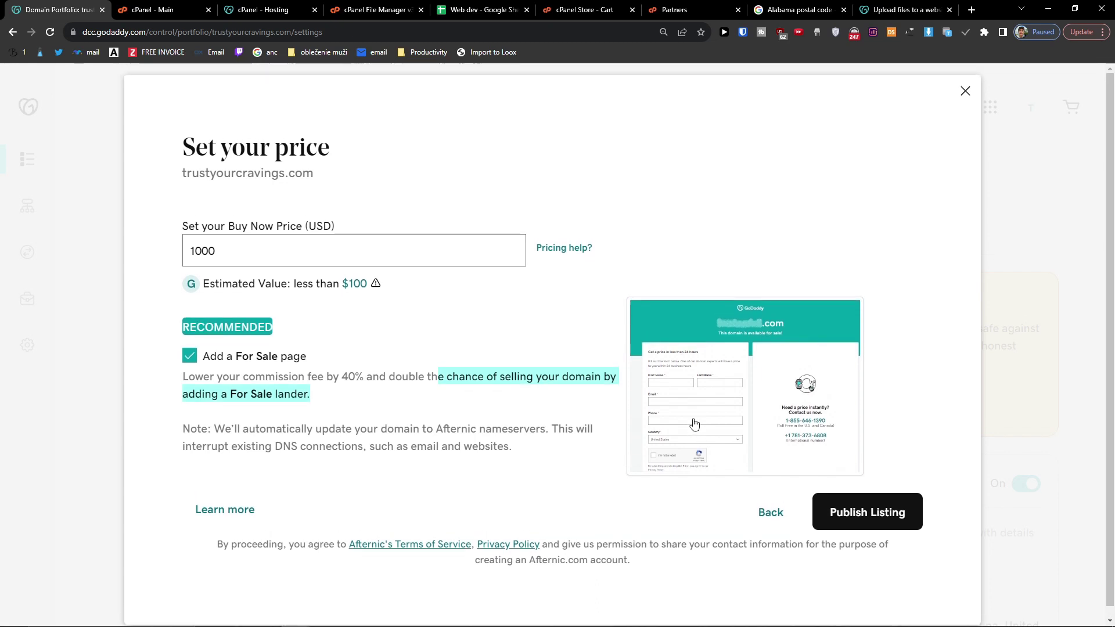
left_click(216, 510)
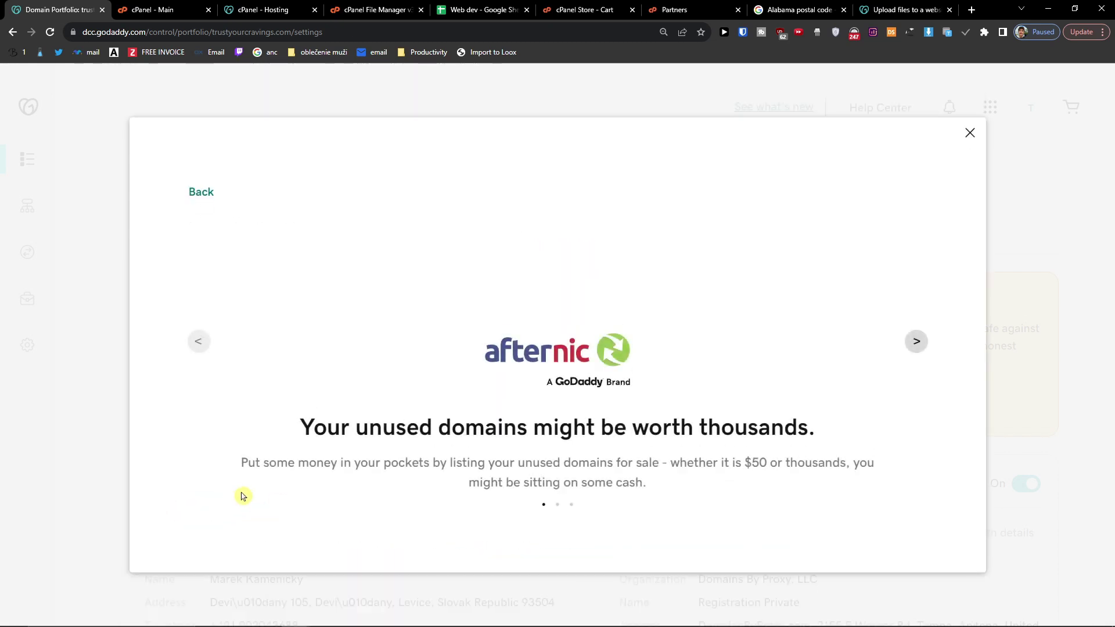
left_click(919, 340)
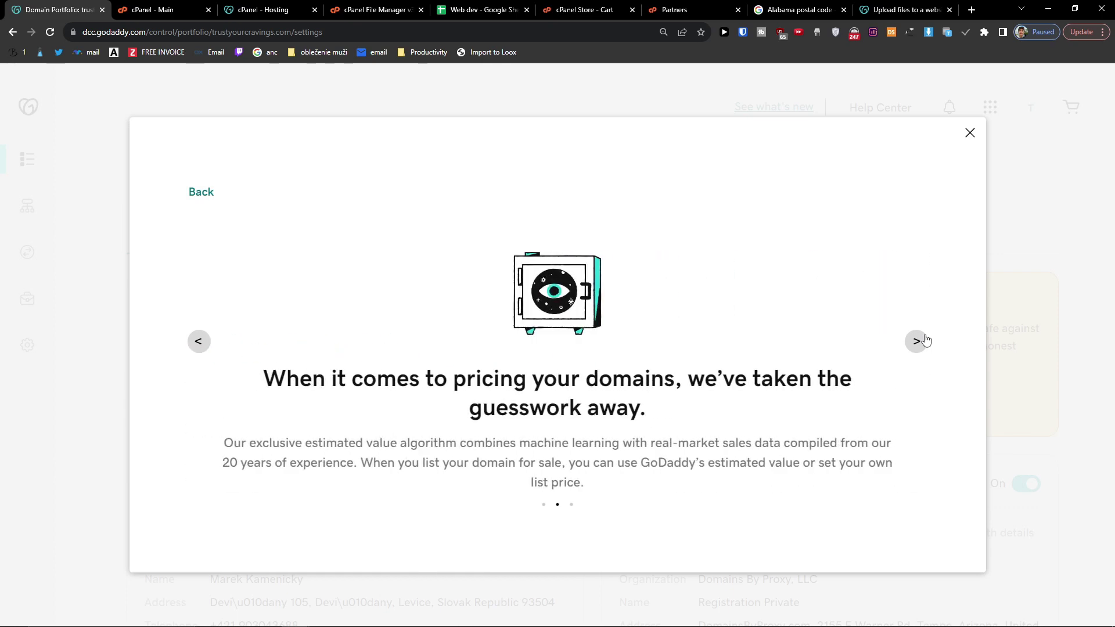
left_click(919, 340)
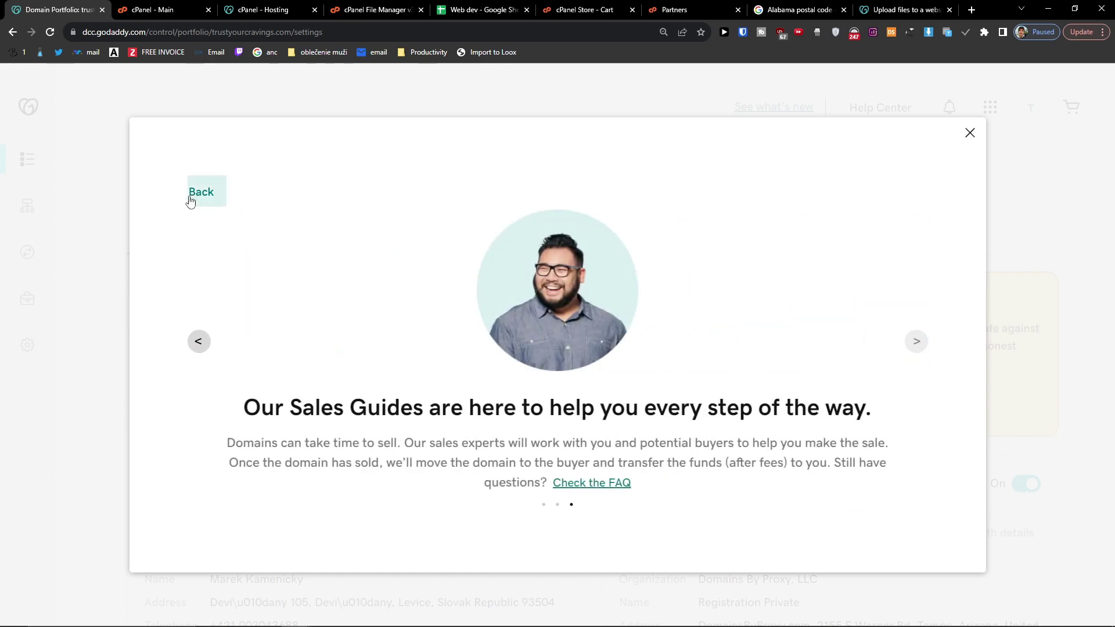
left_click(200, 192)
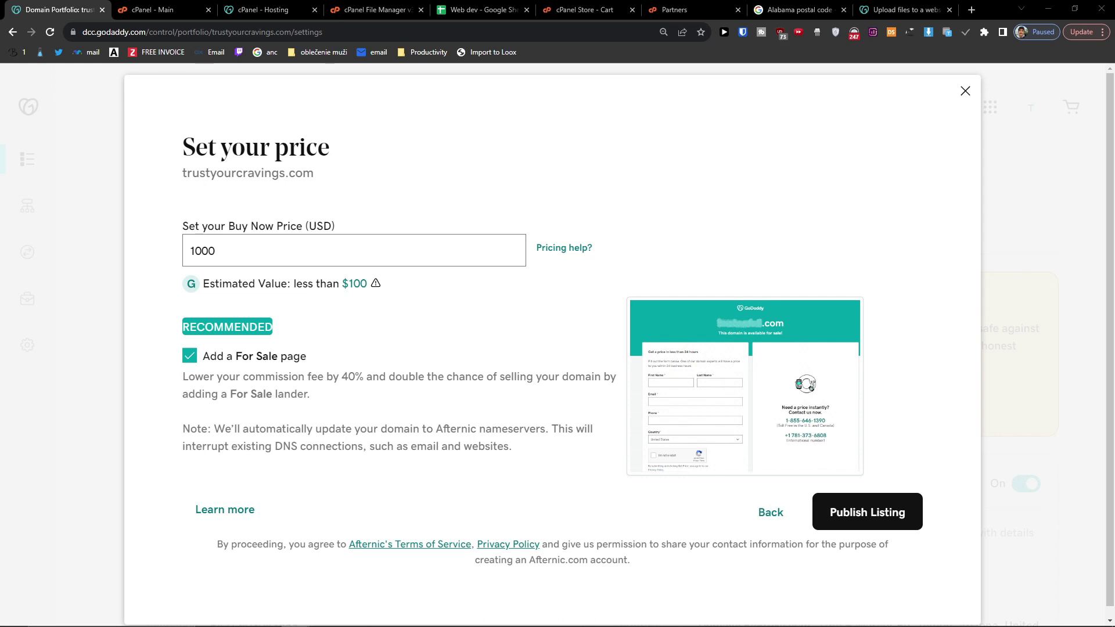
- Publish the listing and choose List my Domains to create the Afternic account
left_click(848, 532)
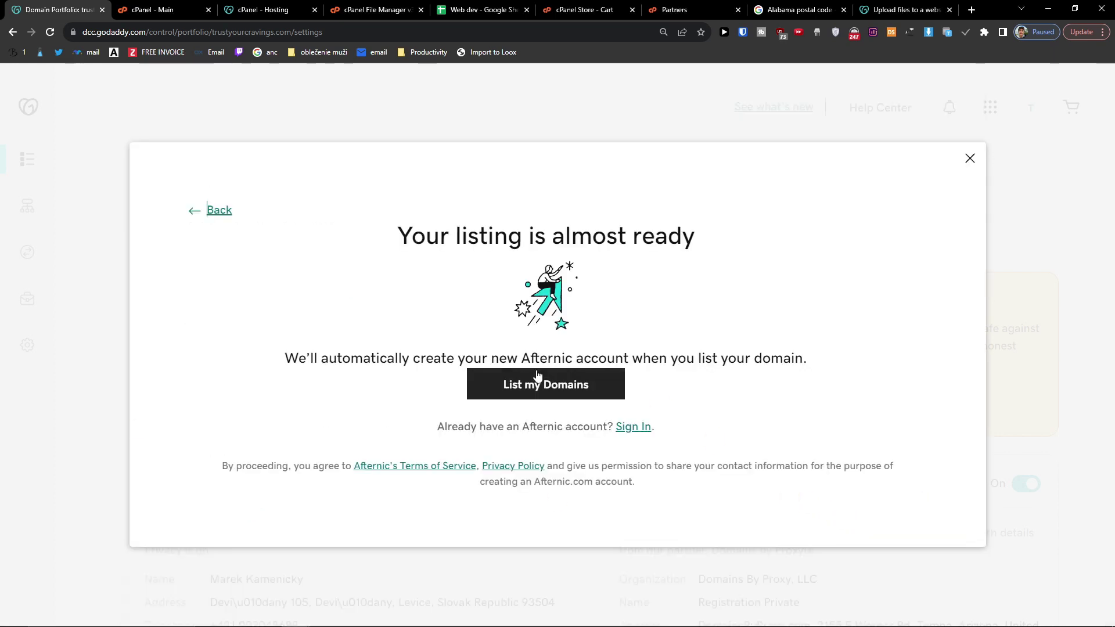
left_click_drag(260, 351, 859, 373)
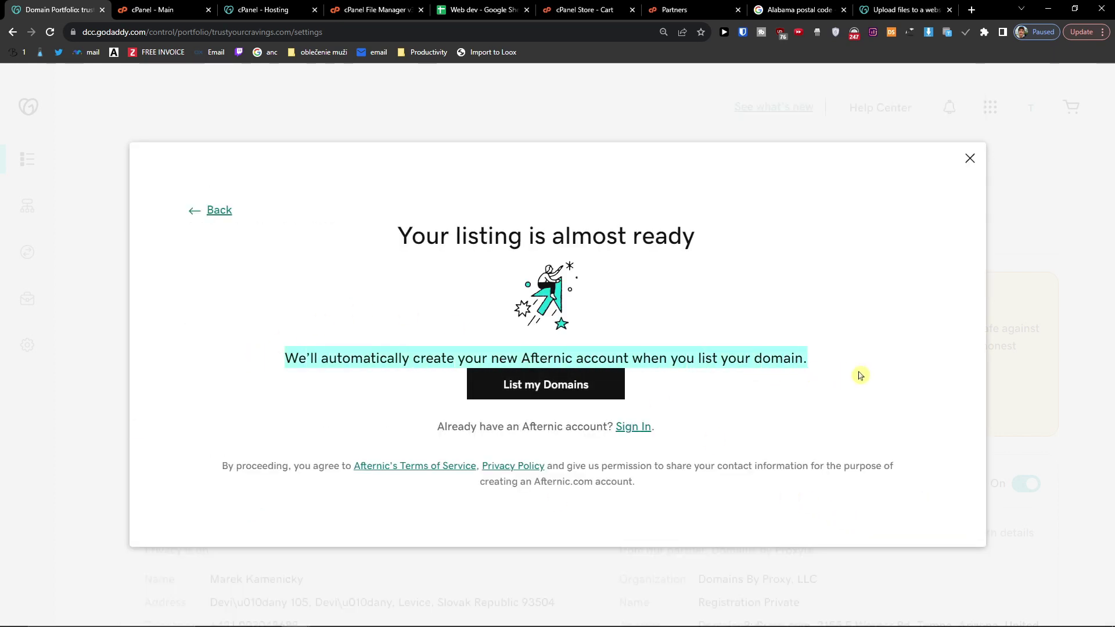
double_click(540, 357)
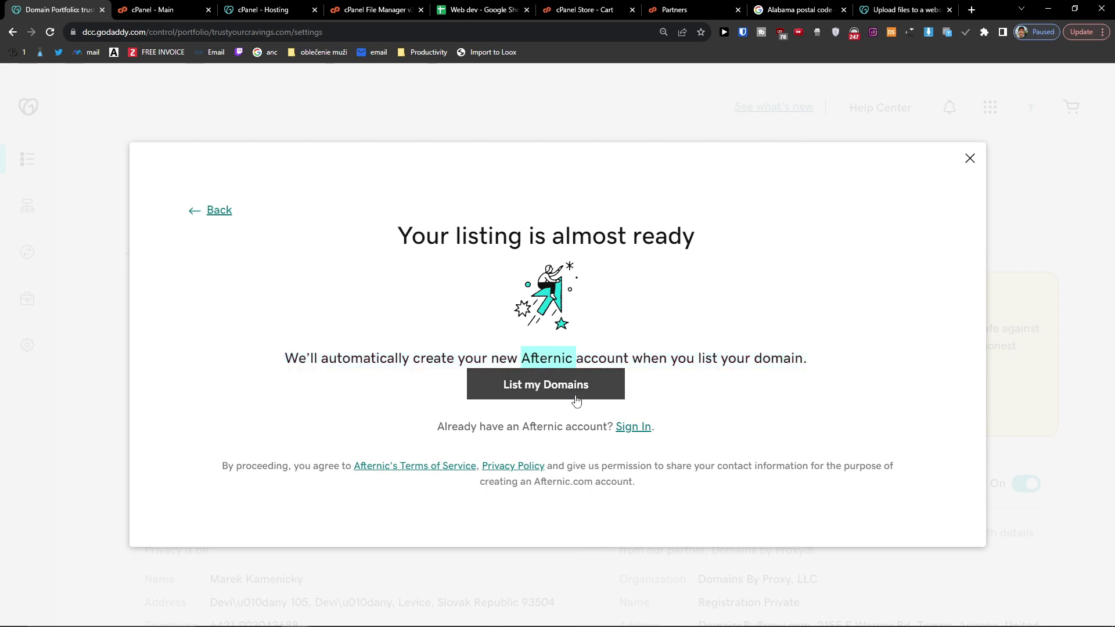
left_click(487, 388)
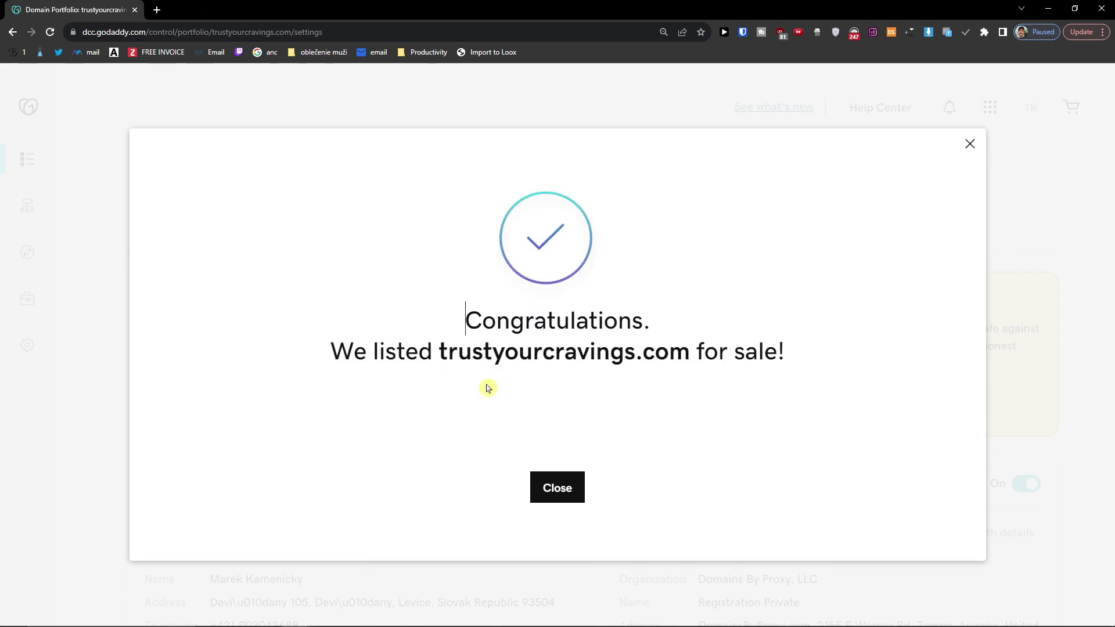
left_click_drag(329, 351, 924, 379)
- Close the Congratulations dialog and confirm the $1,000 Buy Now price on the domain page
left_click(534, 493)
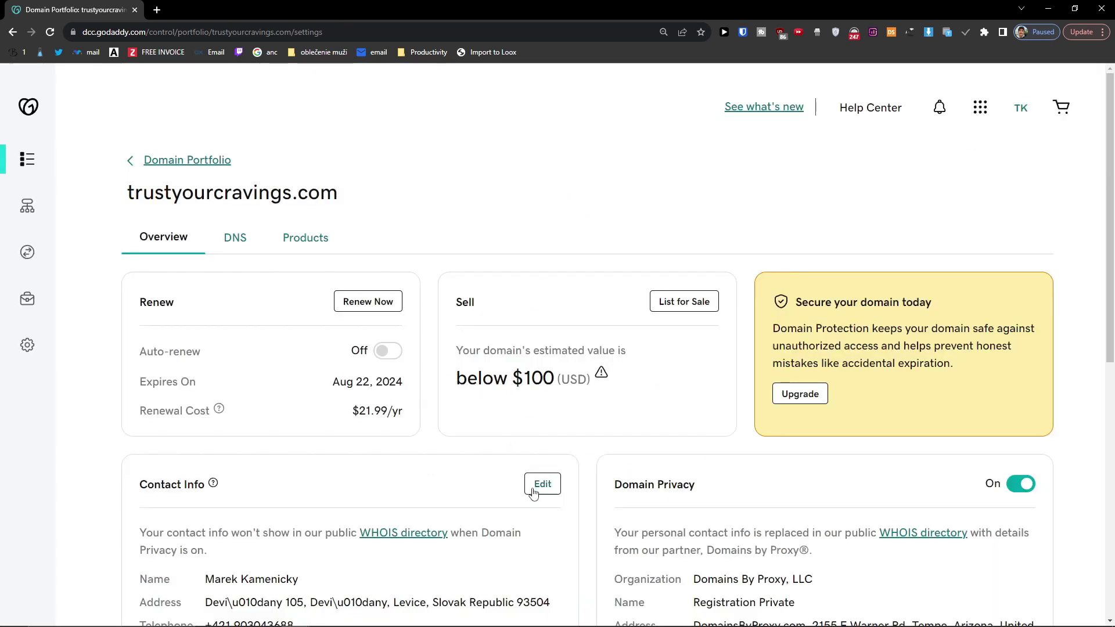
left_click(600, 373)
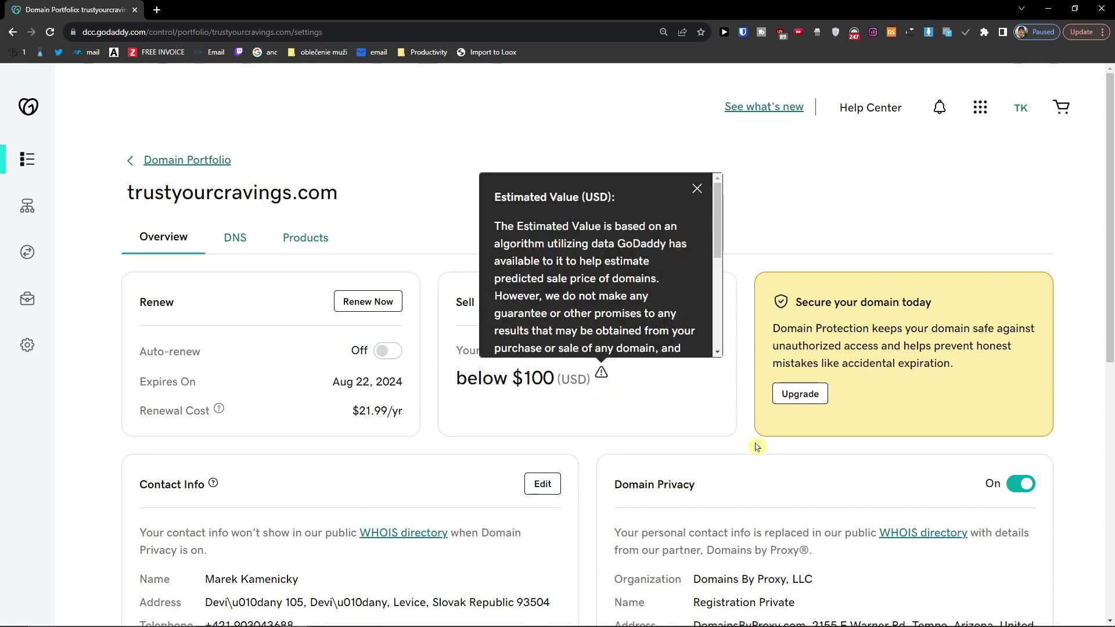
left_click(749, 416)
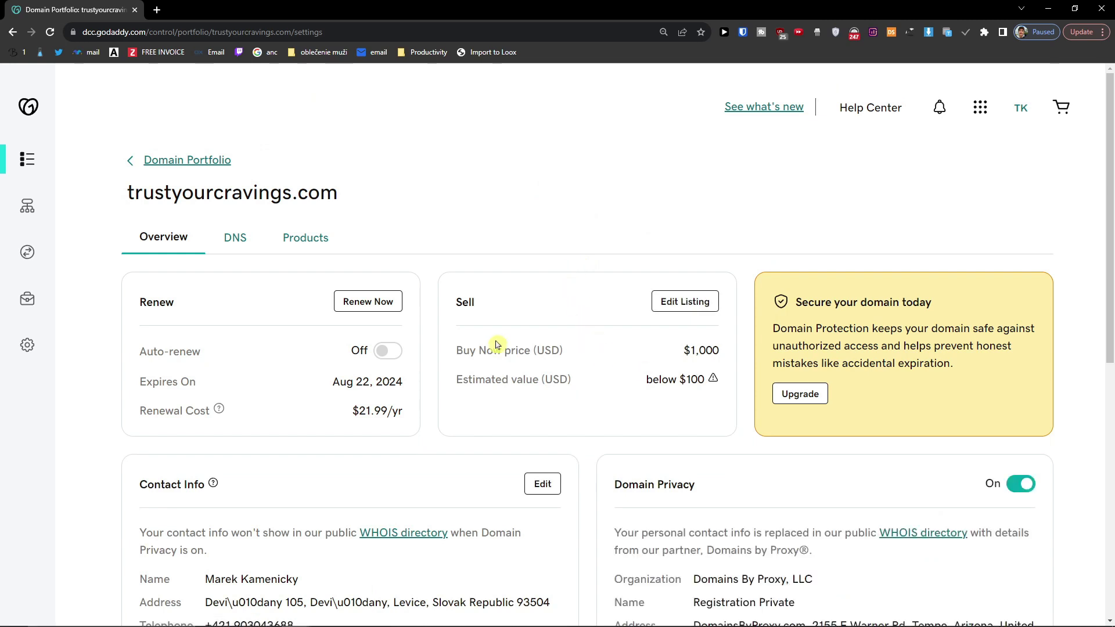
left_click_drag(456, 350, 622, 352)
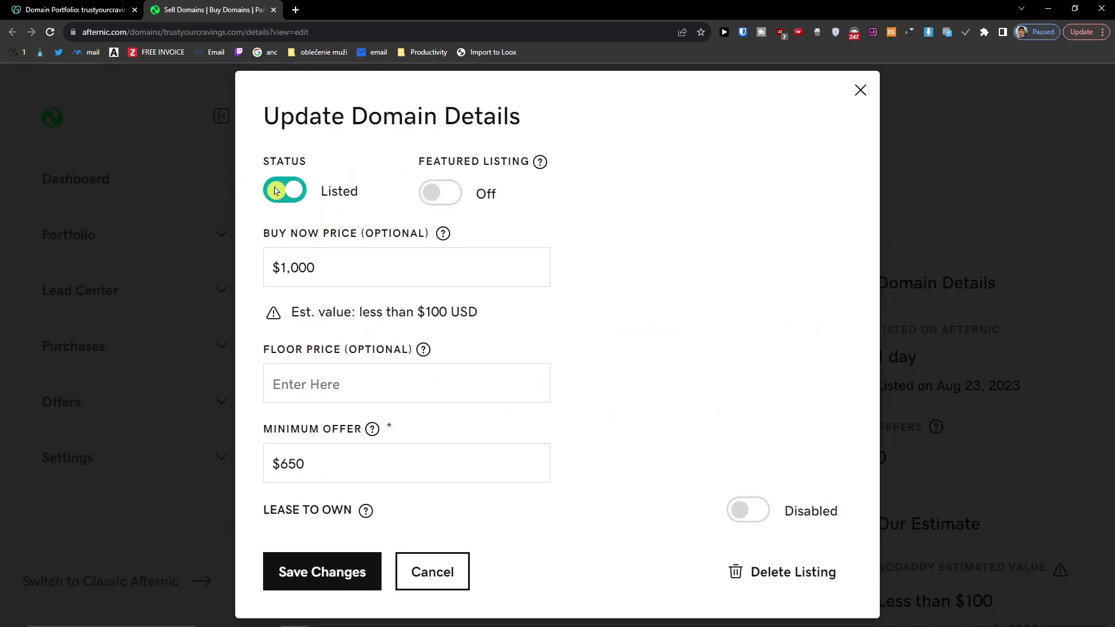
- Review the $1,000 Buy Now, empty floor price and $650 minimum offer fields with their help tips
left_click(439, 194)
left_click(440, 193)
mouse_move(545, 165)
left_click_drag(316, 257, 272, 260)
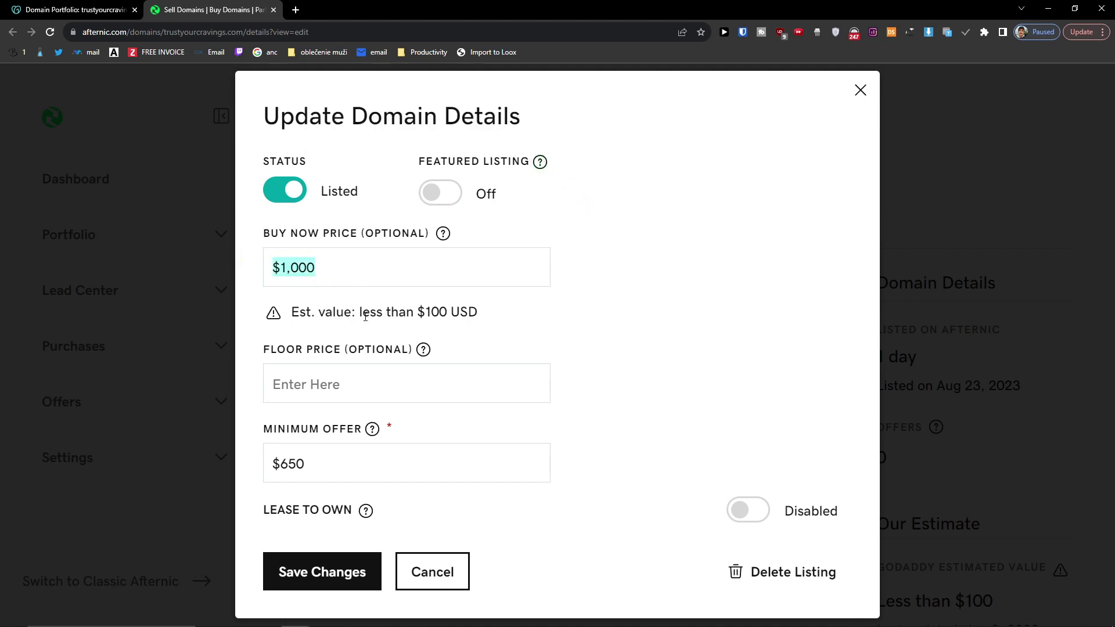
left_click(340, 372)
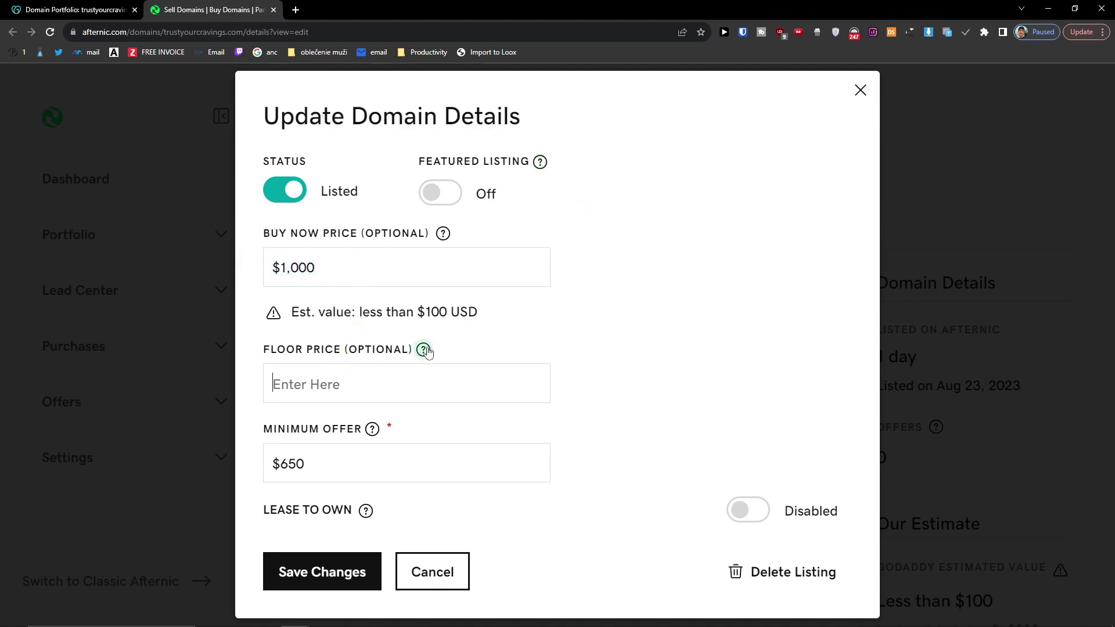
mouse_move(427, 352)
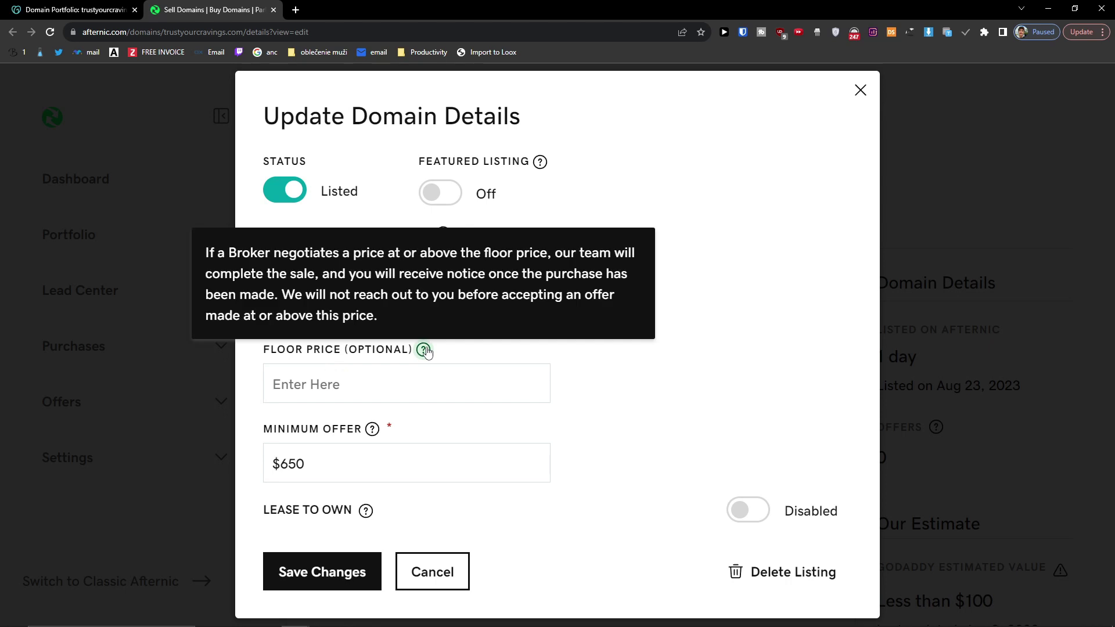
left_click(375, 448)
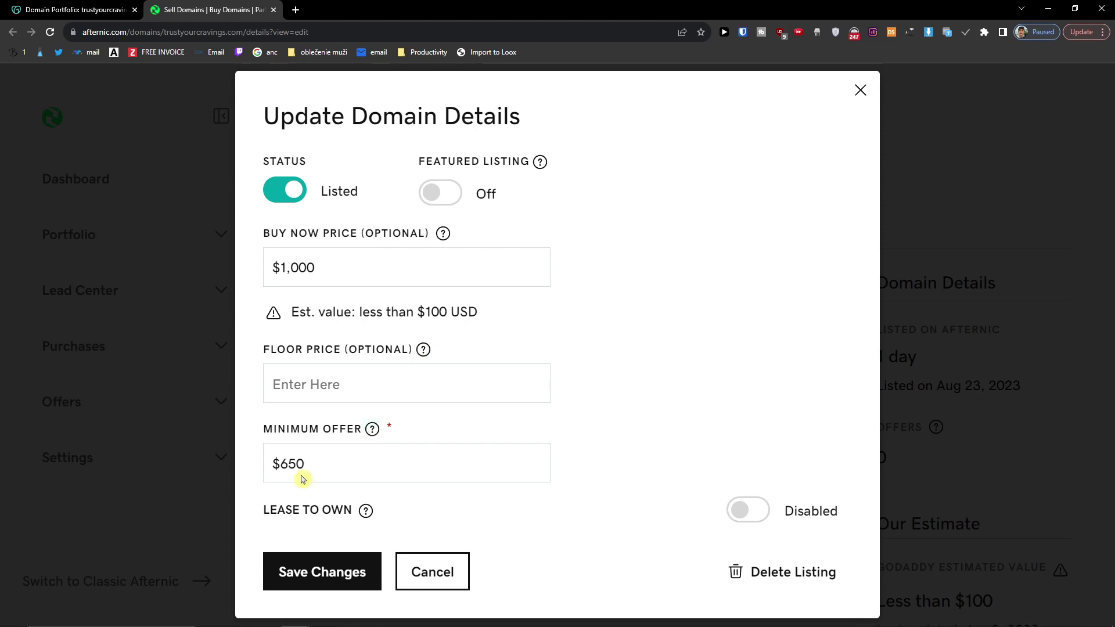
mouse_move(373, 430)
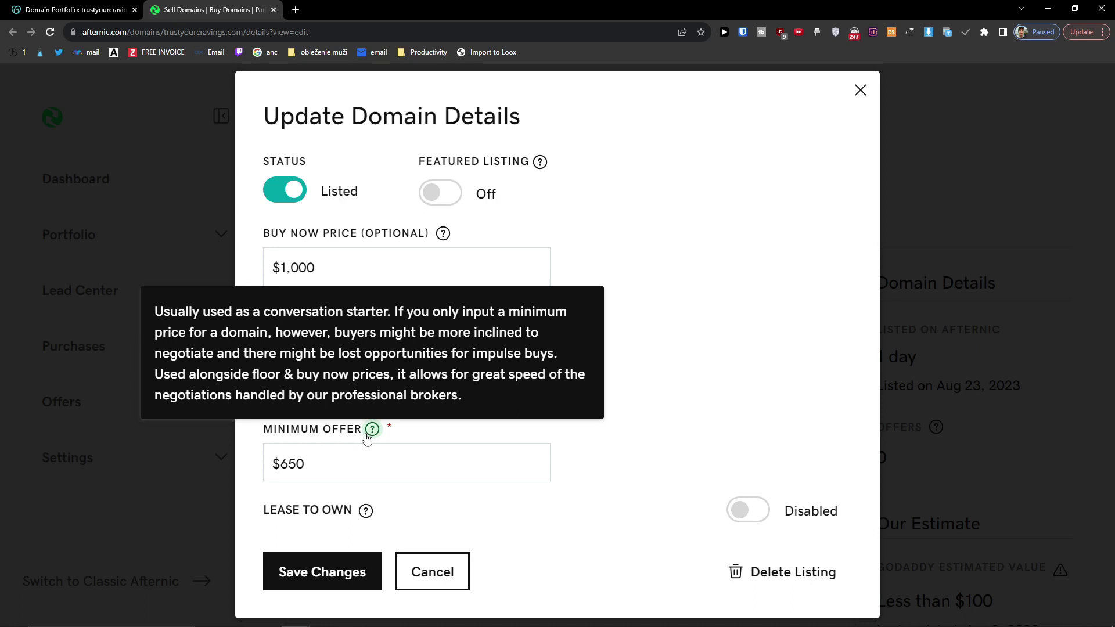
left_click(652, 482)
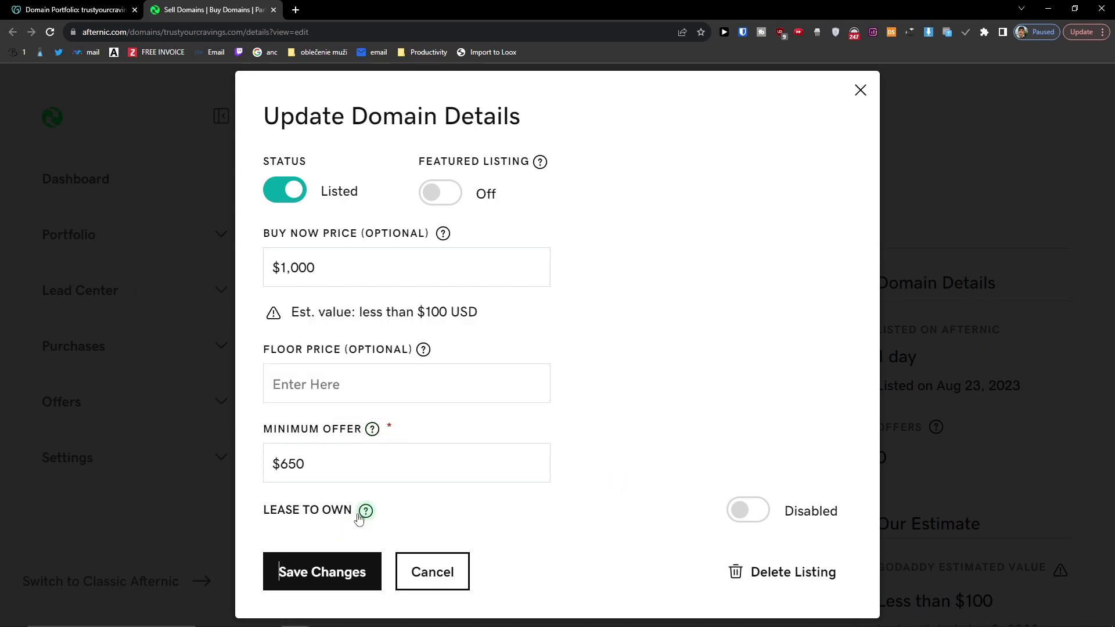
mouse_move(359, 518)
- Close the Update Domain Details dialog without saving and scroll down the details page
left_click(863, 90)
scroll(614, 262, "down", 1)
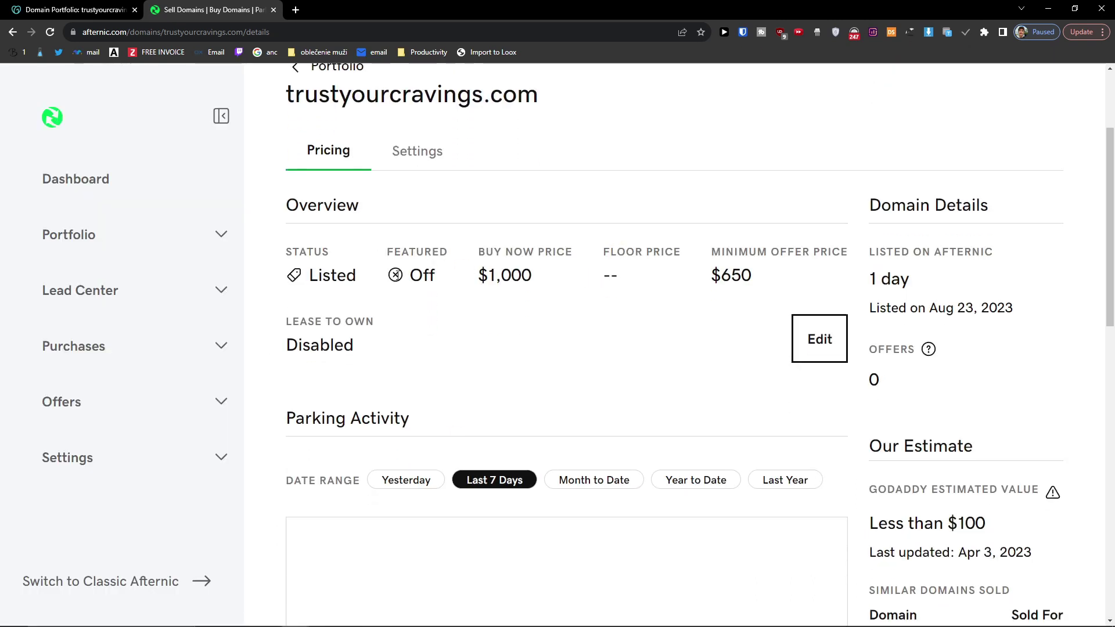
scroll(393, 314, "down", 3)
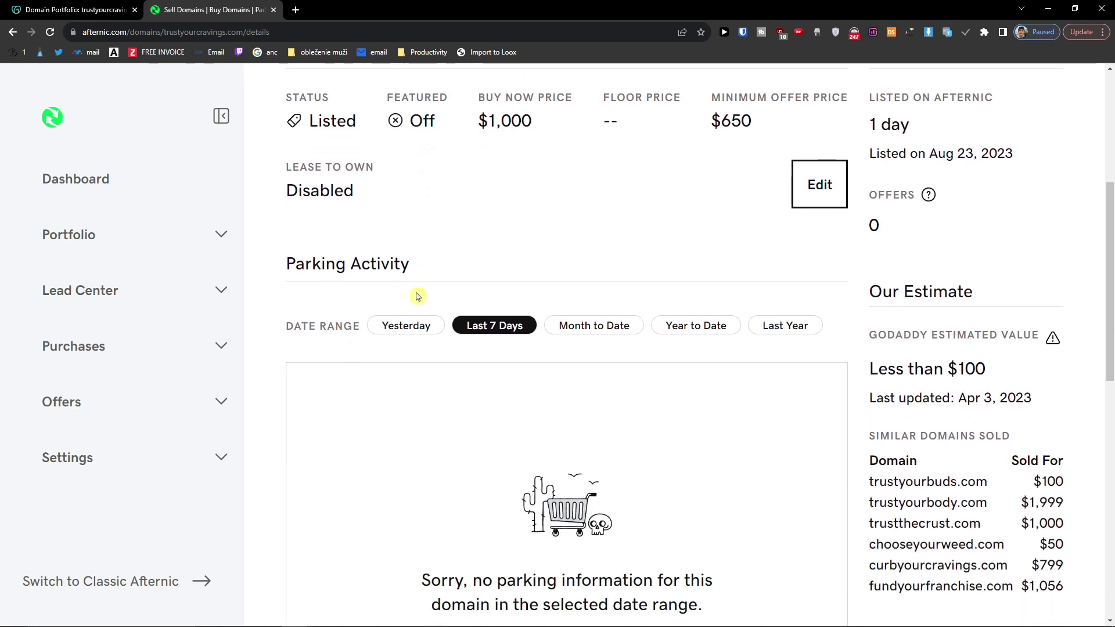
scroll(503, 341, "up", 2)
scroll(501, 416, "down", 2)
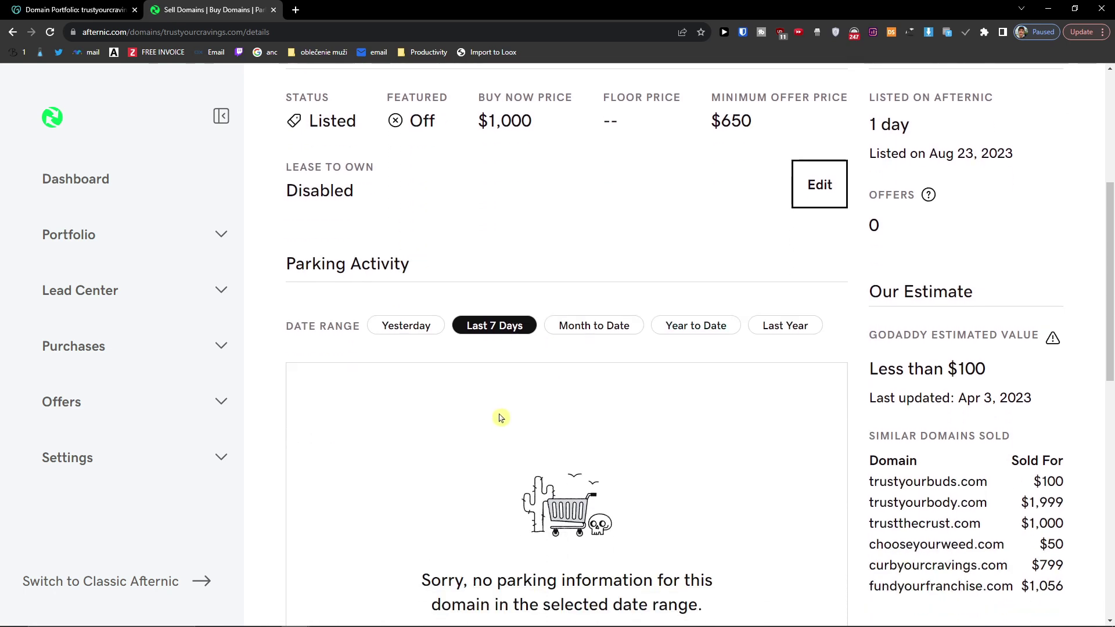
scroll(435, 401, "down", 2)
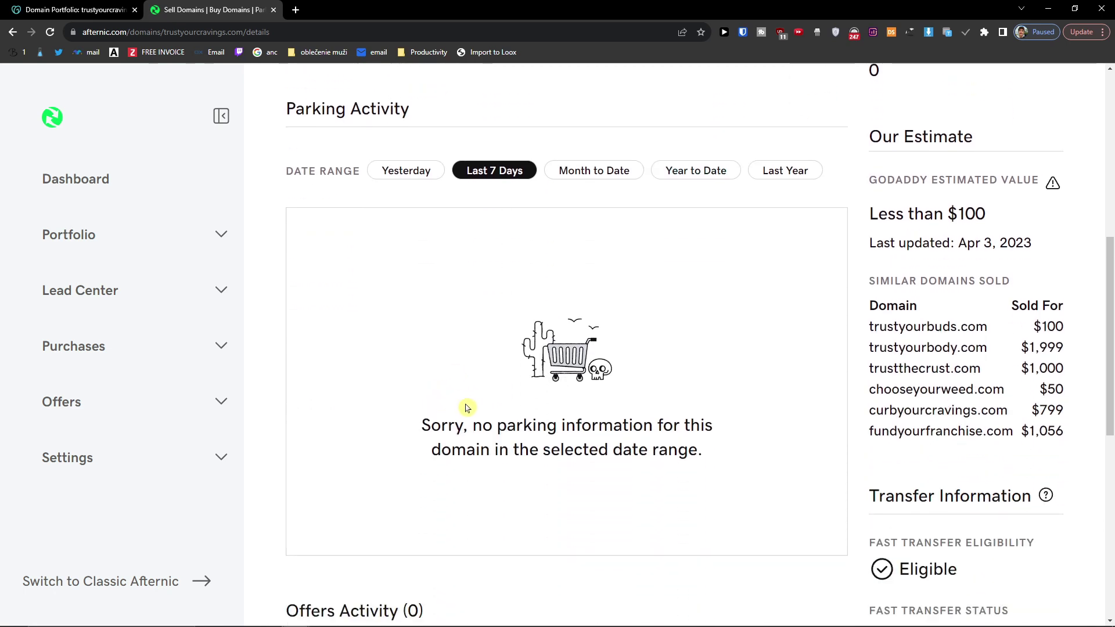
scroll(1005, 379, "down", 1)
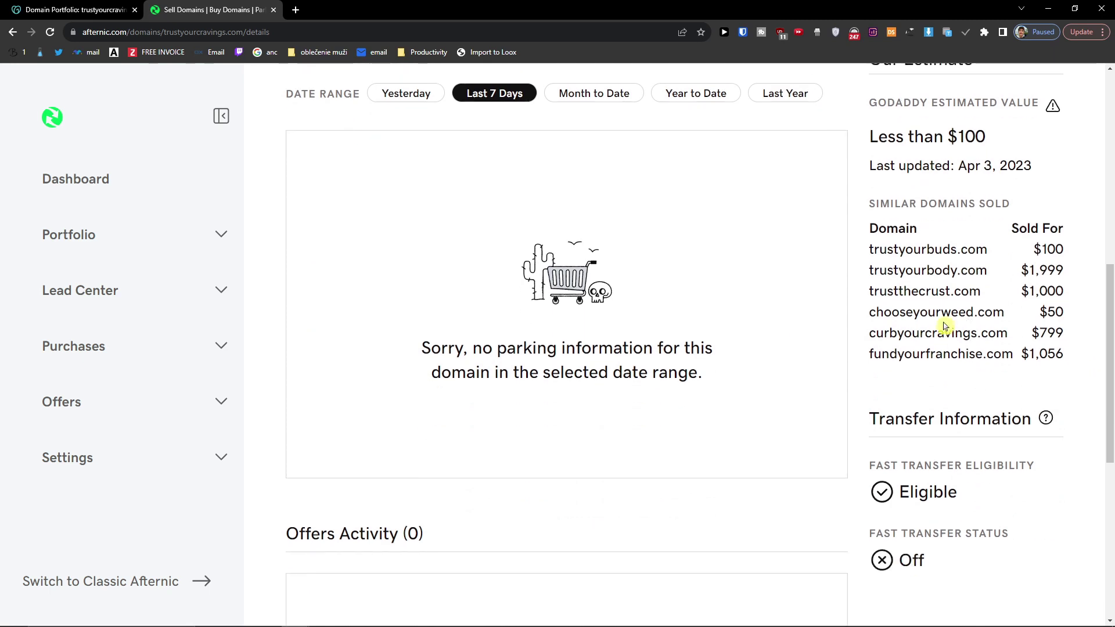
- Review similar domains sold, including trustyourbuds.com at $100 and fundyourfranchise.com at $1,056
left_click_drag(887, 271, 1003, 285)
left_click(1003, 285)
left_click_drag(877, 201, 1014, 207)
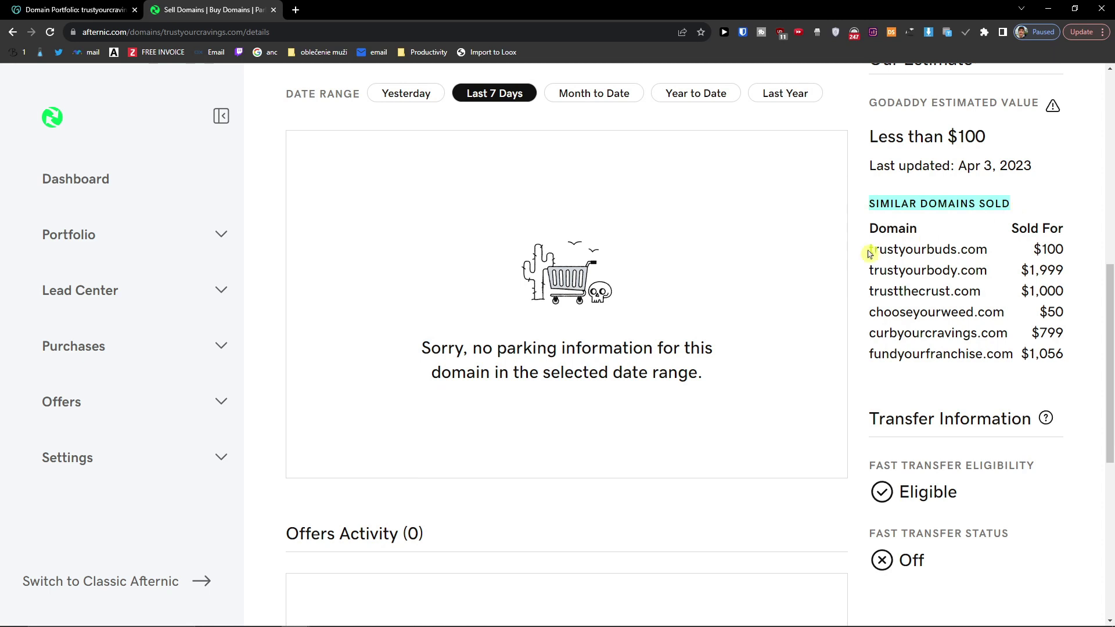
left_click_drag(871, 251, 1064, 271)
left_click_drag(873, 312, 1034, 312)
left_click(890, 309)
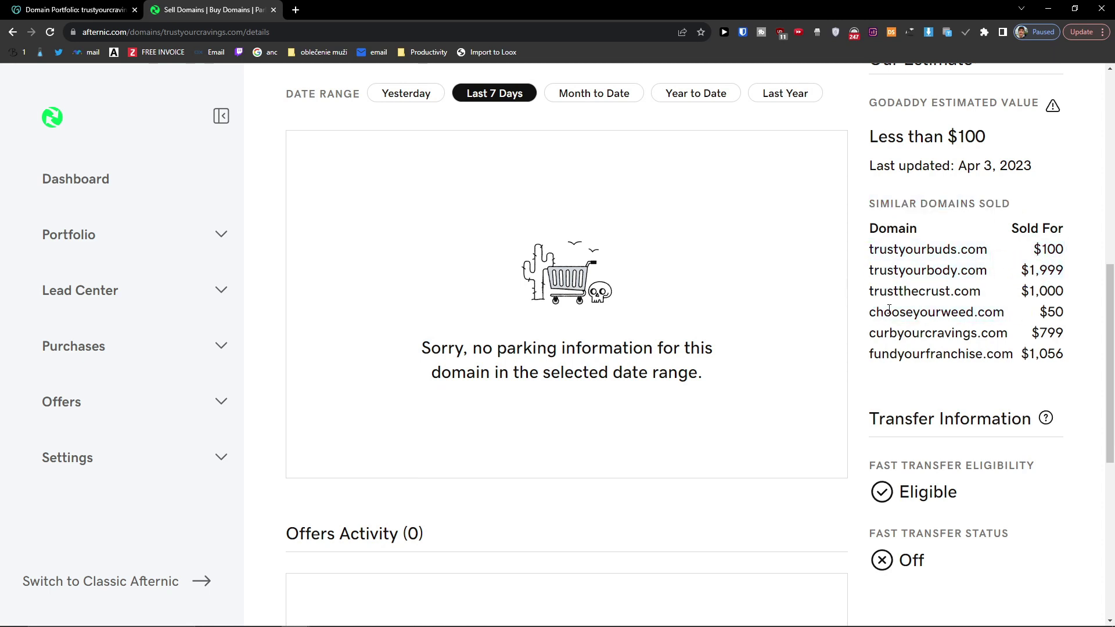
left_click_drag(872, 333, 1055, 328)
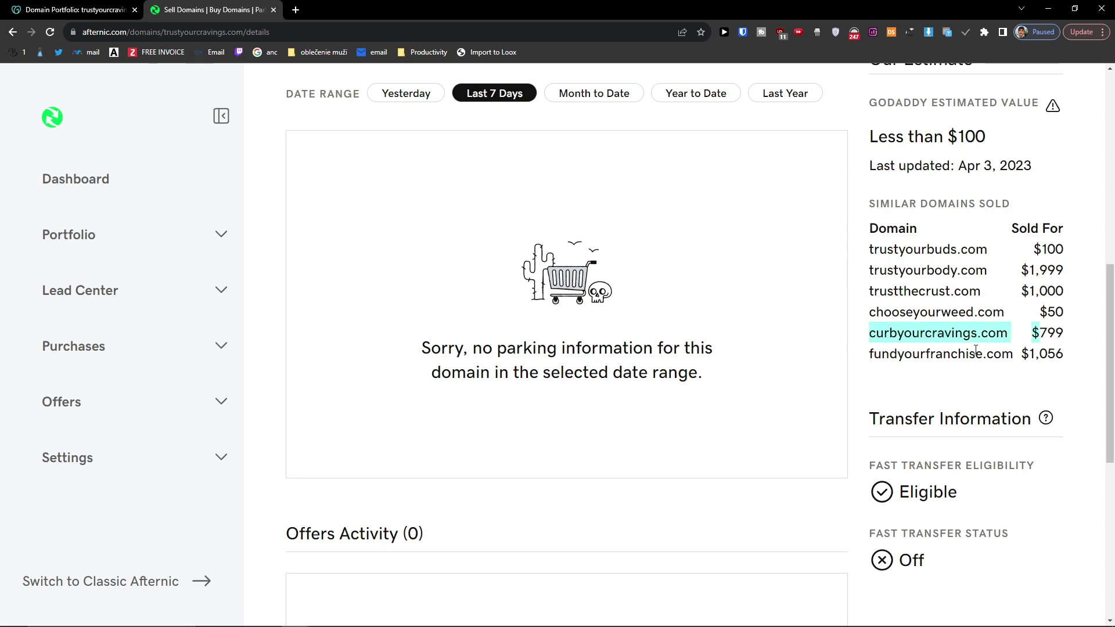
left_click(930, 352)
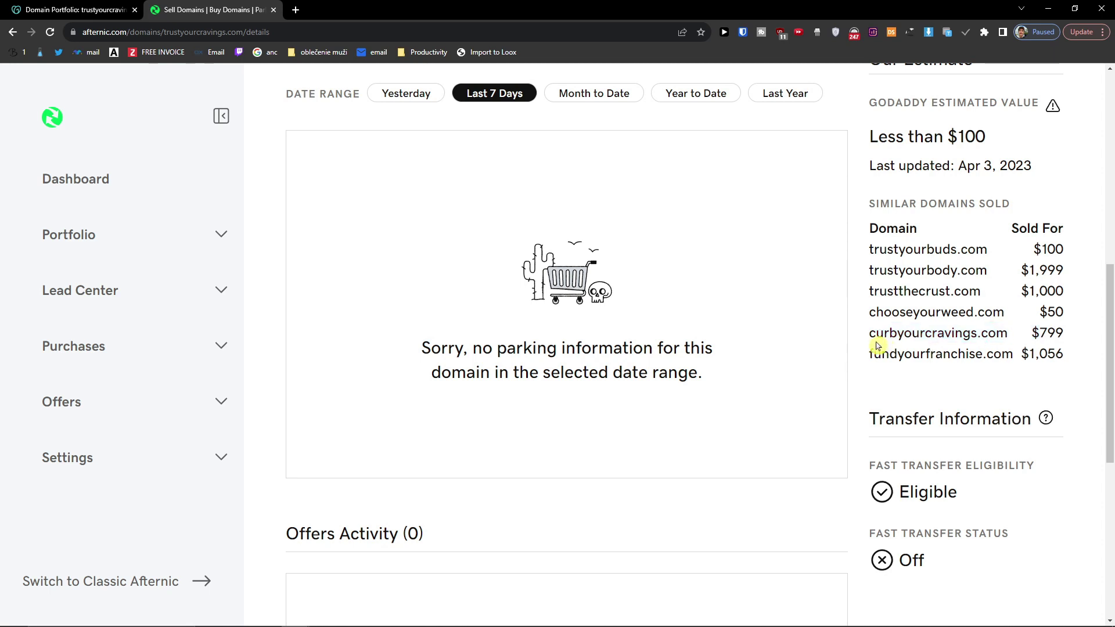
left_click_drag(872, 352, 1075, 356)
left_click(1045, 357)
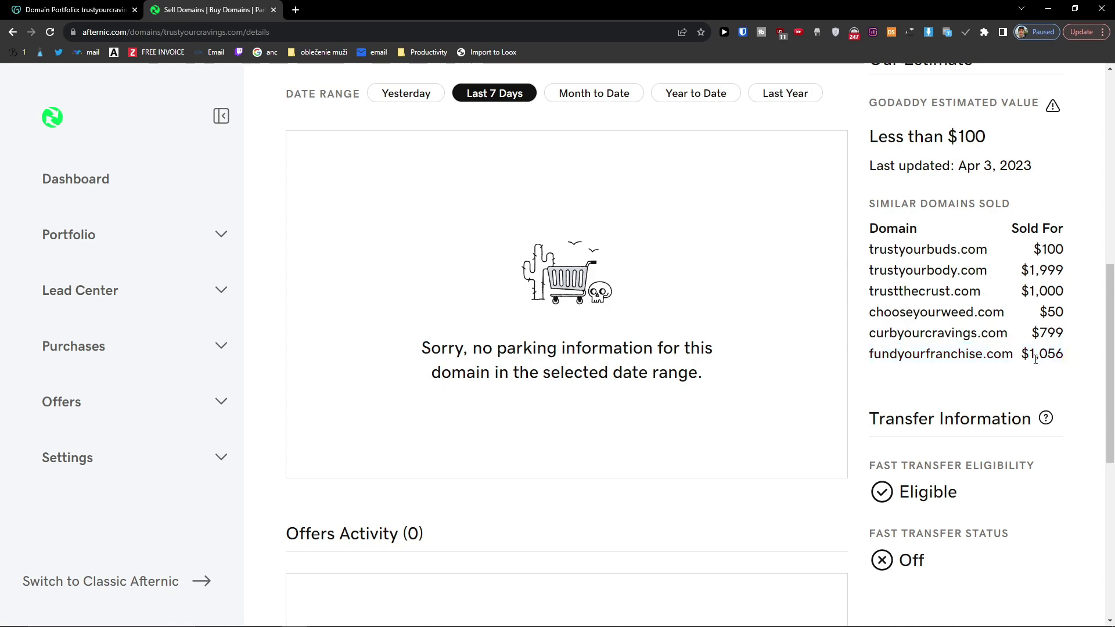
- Expand Portfolio in the sidebar and go to All Domains
scroll(896, 378, "down", 2)
scroll(645, 406, "up", 1)
scroll(672, 410, "down", 7)
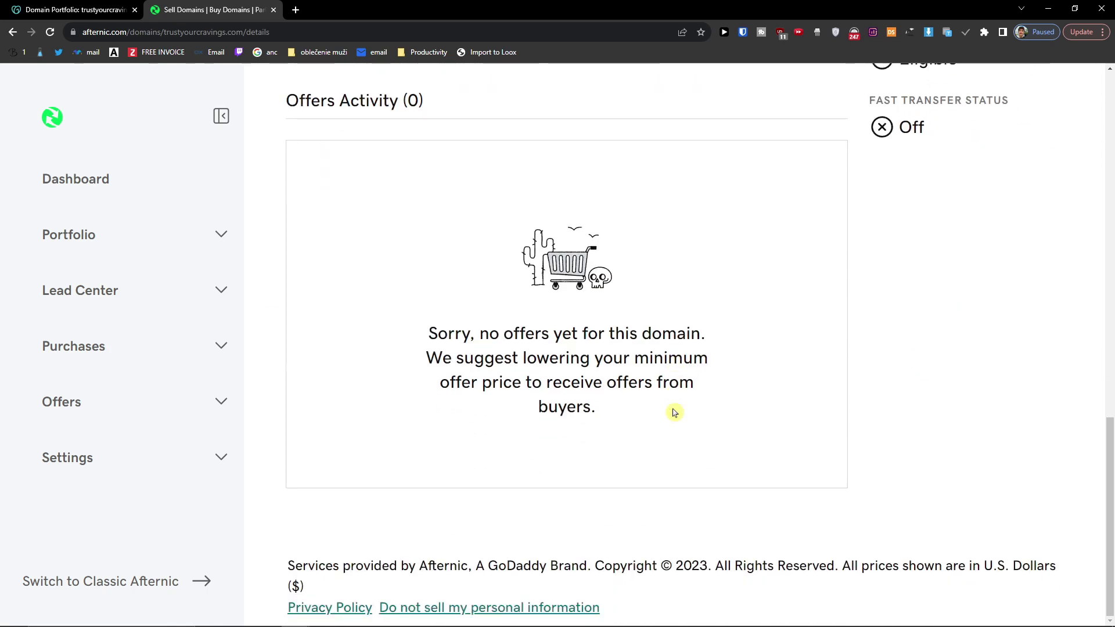
scroll(674, 412, "up", 10)
left_click(167, 238)
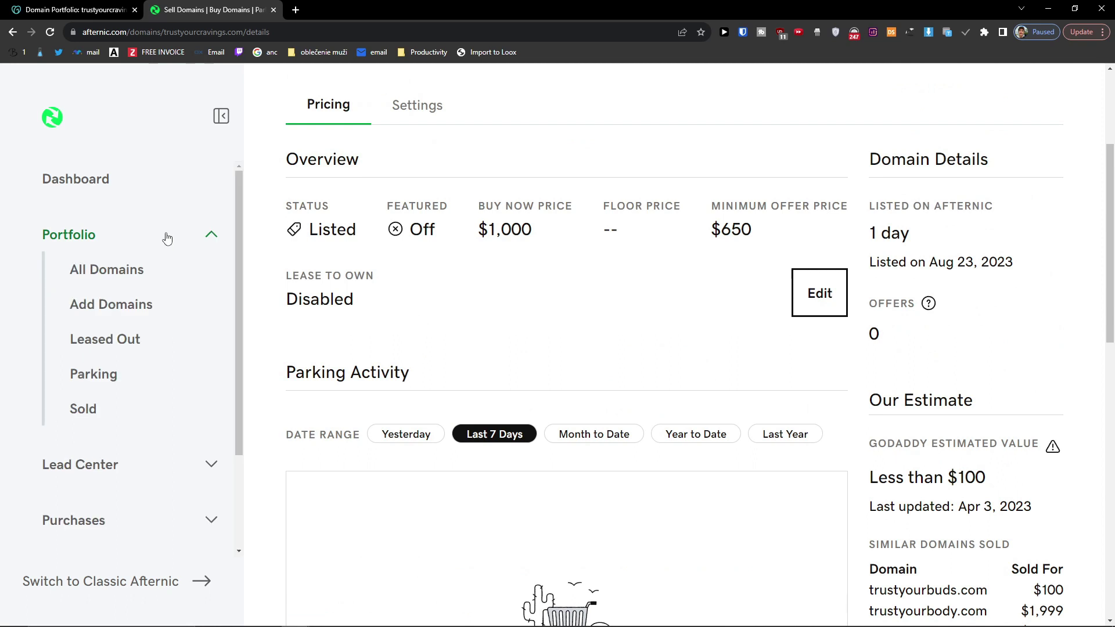
left_click(123, 277)
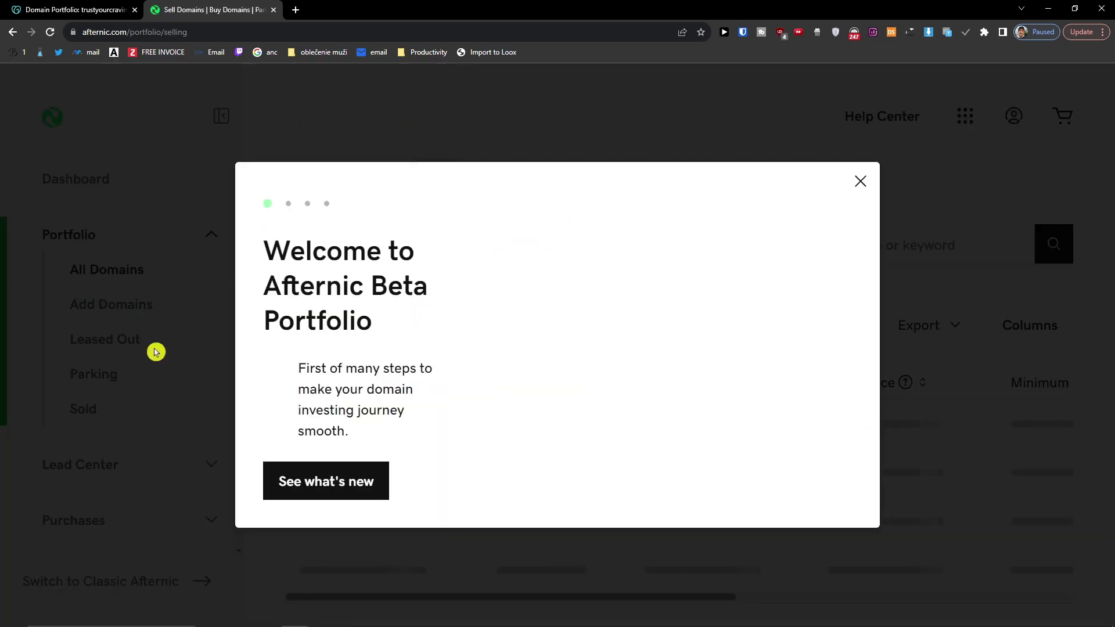
- Dismiss the welcome message and select the trustyourcravings.com row in the Selling list
left_click(858, 182)
scroll(448, 375, "down", 3)
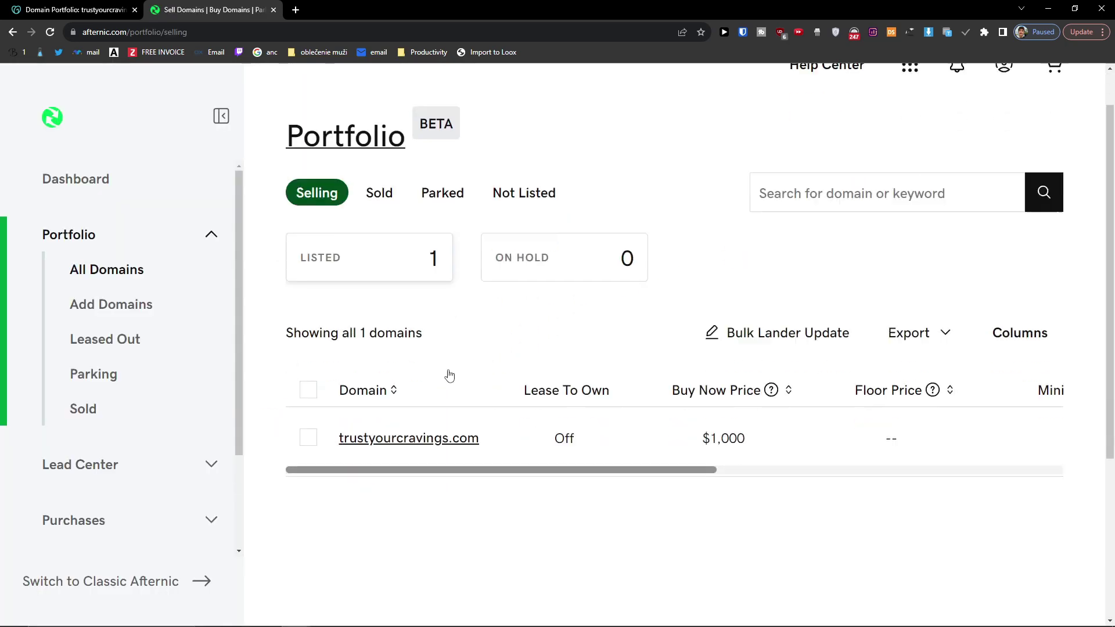
left_click(308, 334)
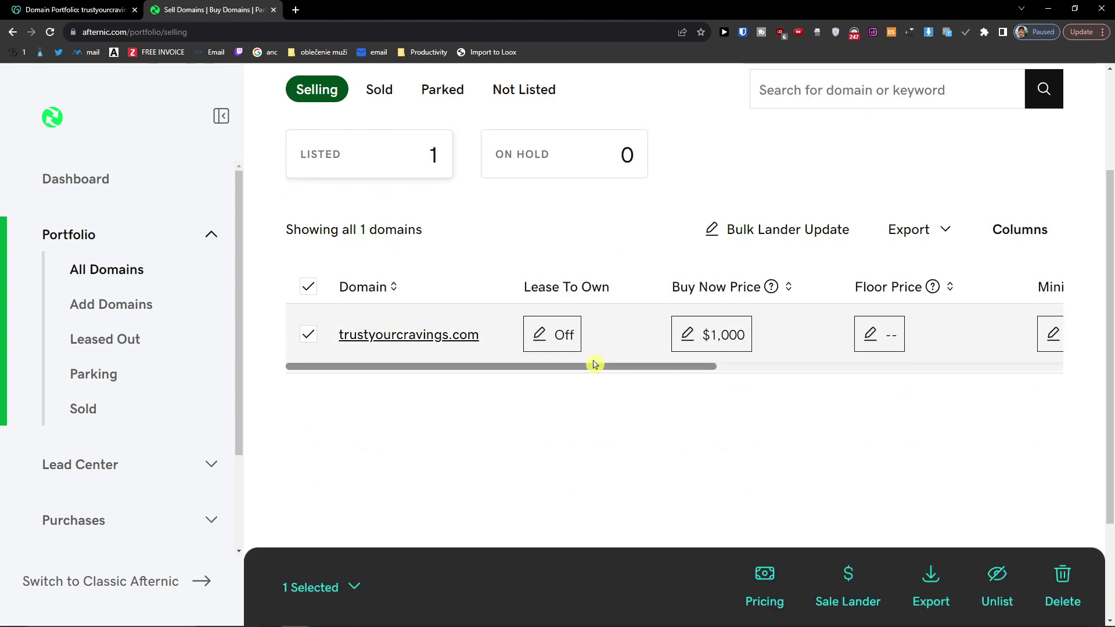
left_click_drag(595, 365, 466, 411)
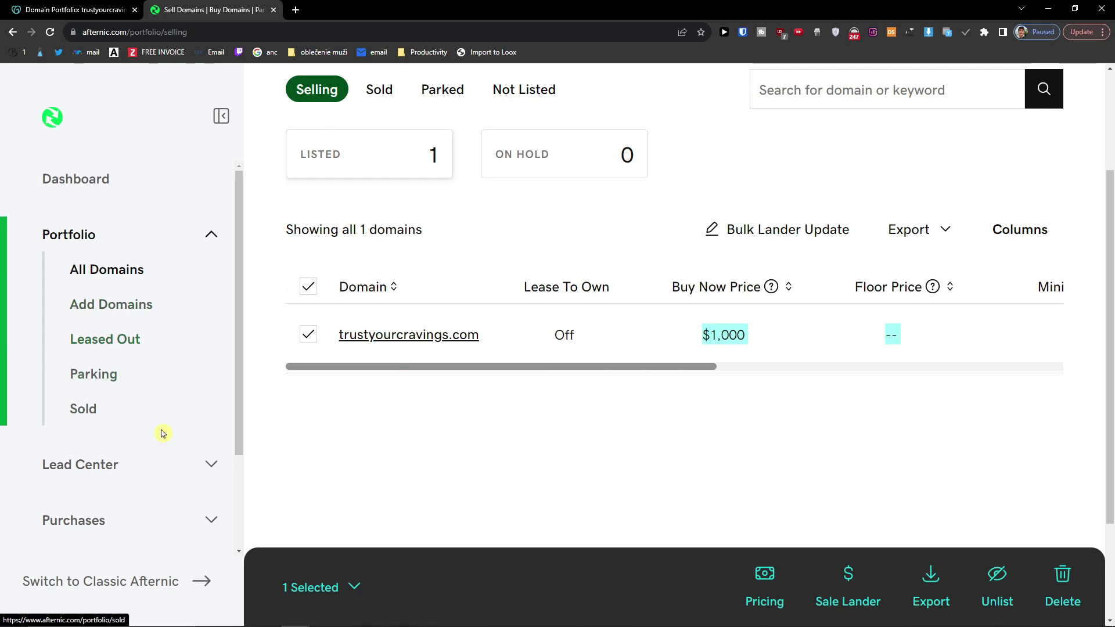
- Expand the Lead Center, Purchases, Offers and Settings sidebar sections and choose Account Details
left_click(165, 464)
scroll(129, 439, "down", 1)
scroll(129, 438, "down", 1)
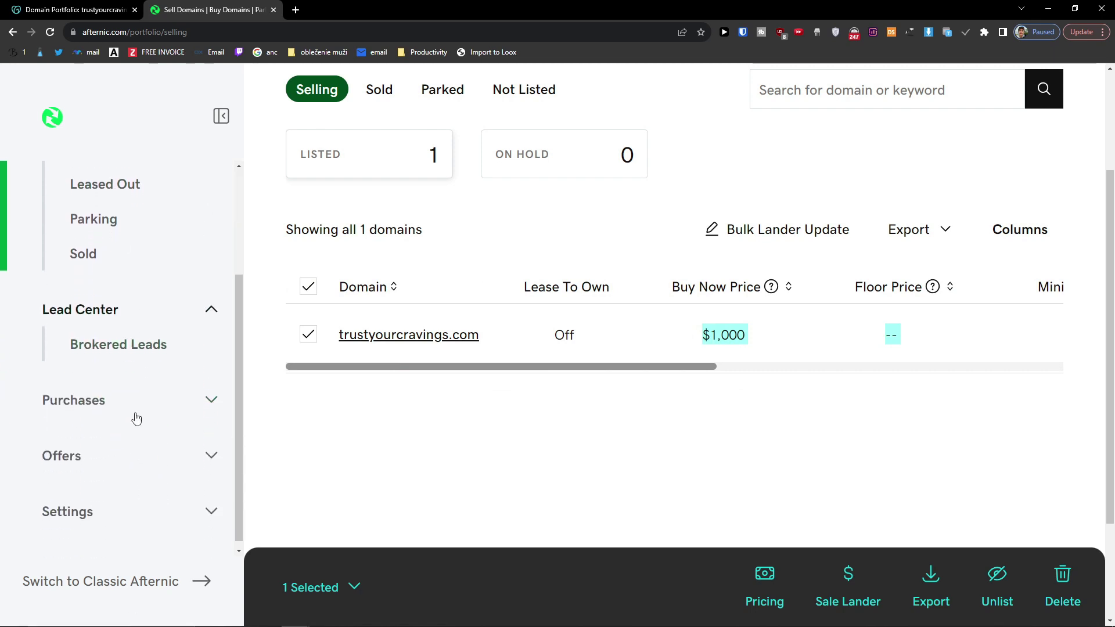
left_click(138, 416)
scroll(174, 419, "down", 1)
scroll(140, 419, "down", 1)
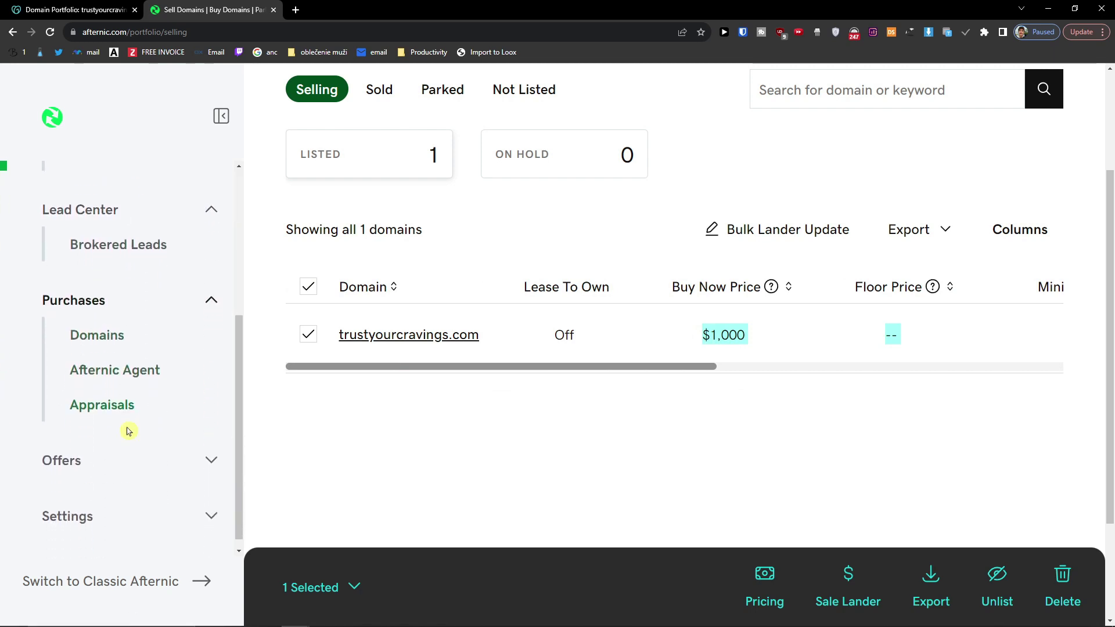
left_click(110, 451)
scroll(142, 441, "down", 2)
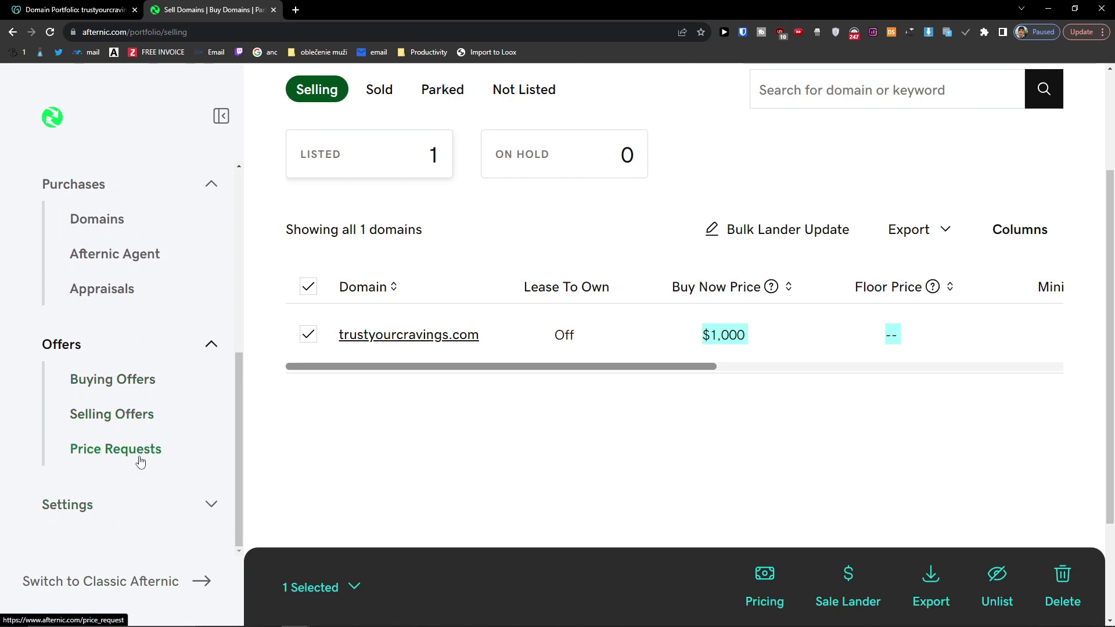
left_click(108, 509)
scroll(117, 499, "down", 2)
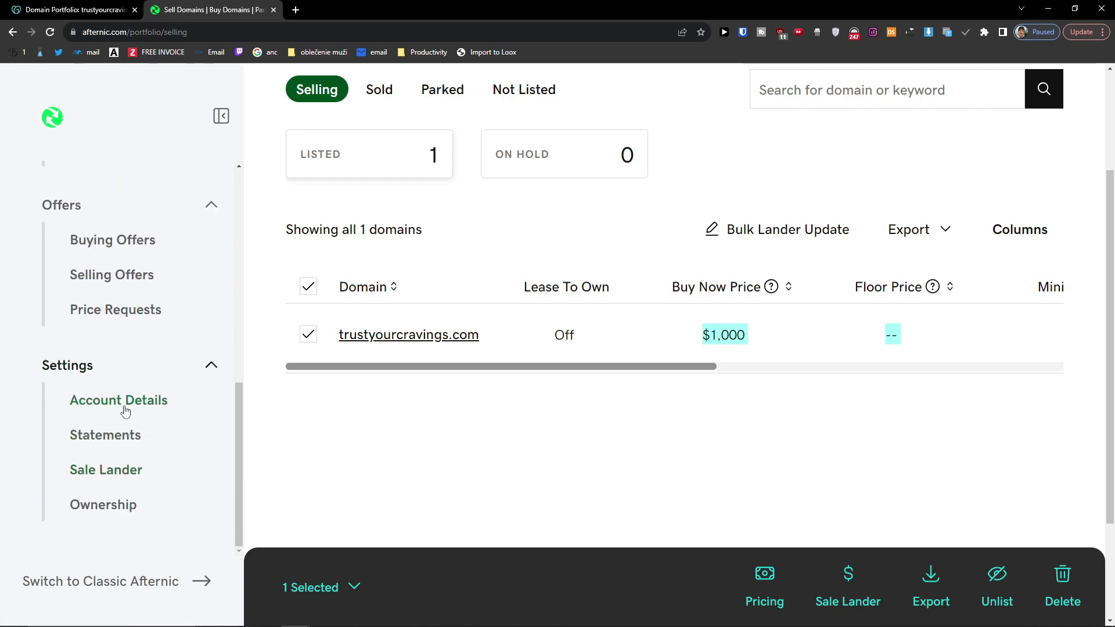
left_click(125, 406)
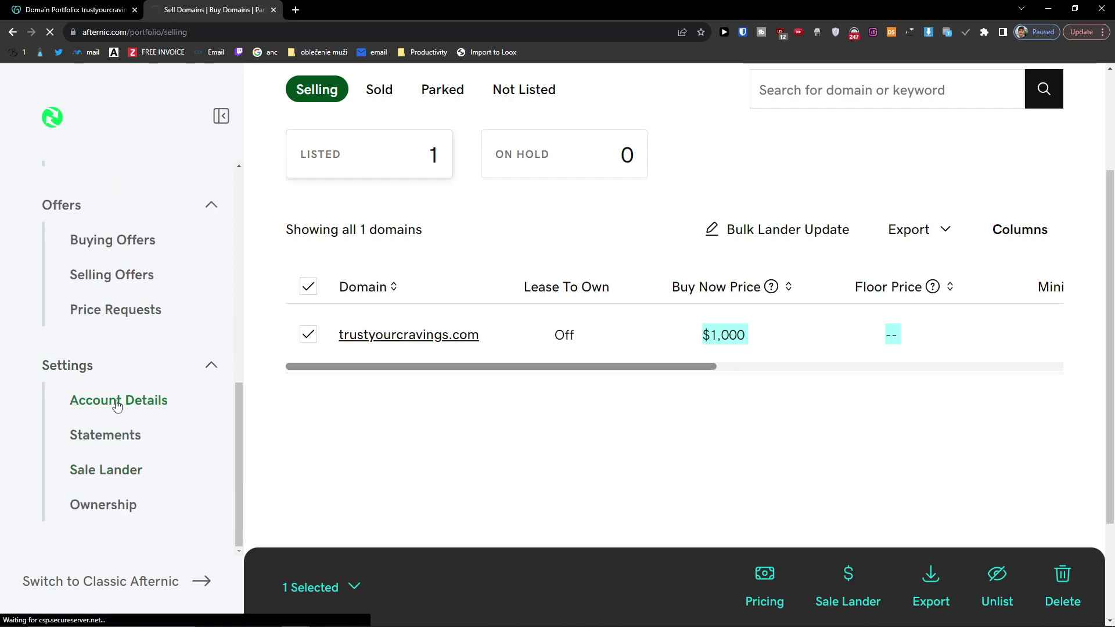
- Scroll to the Domain Sale Payments from Afternic section showing Default Setup as the payment method
scroll(255, 572, "down", 8)
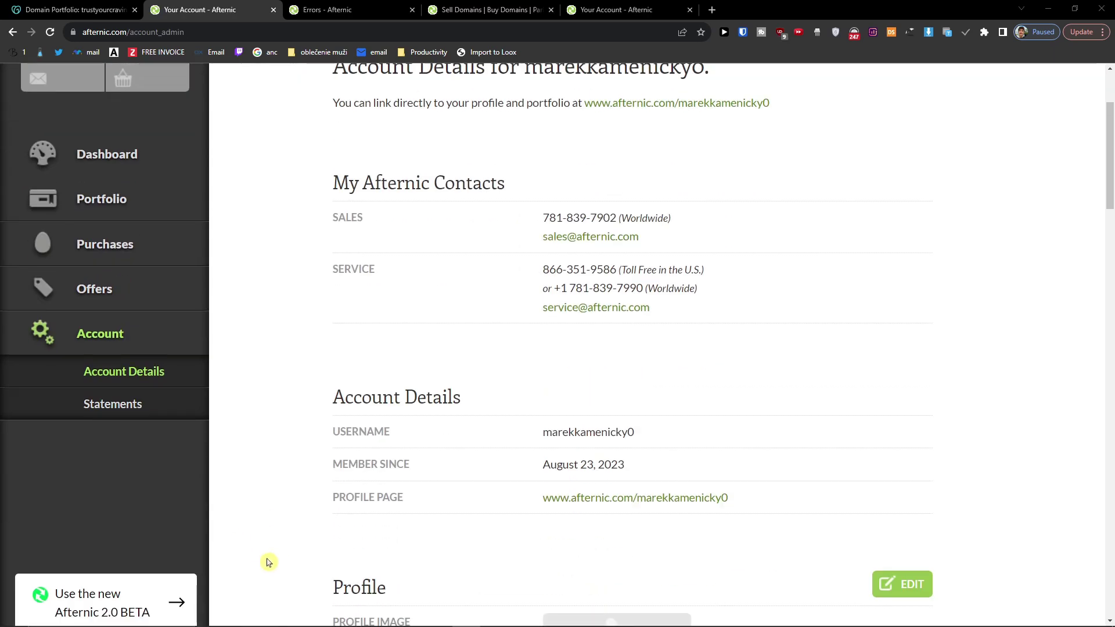
scroll(274, 560, "down", 2)
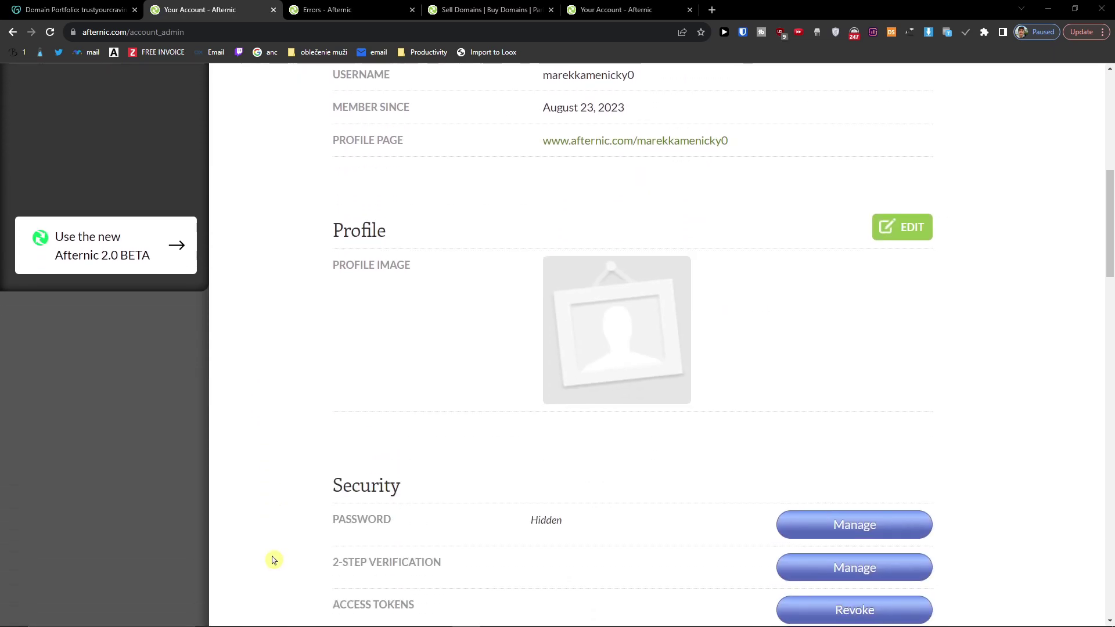
scroll(679, 324, "up", 2)
scroll(574, 331, "down", 2)
scroll(573, 331, "down", 7)
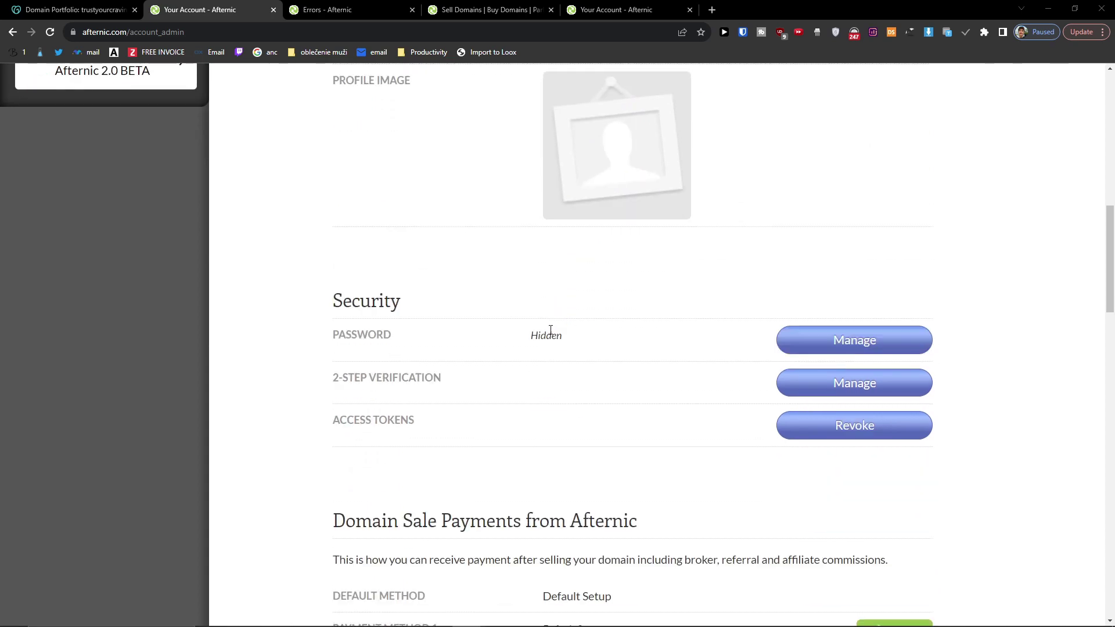
left_click_drag(310, 306, 343, 296)
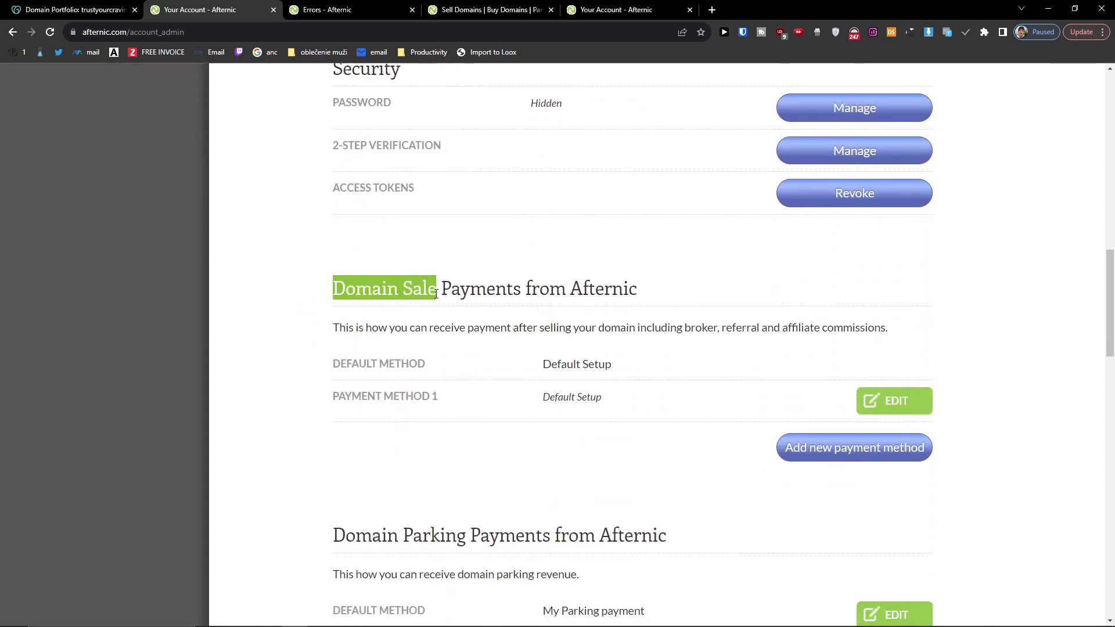
left_click_drag(437, 293, 646, 293)
left_click_drag(333, 328, 881, 339)
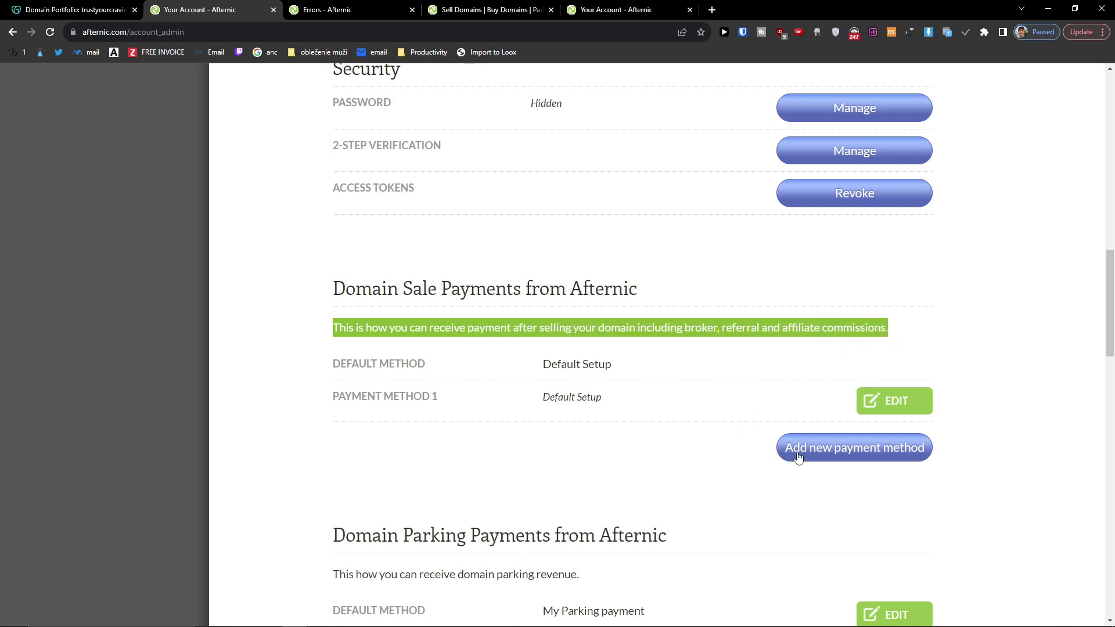
- Add a sale payment method nicknamed SUnwe1, set as default for domain sales, and save
left_click(830, 452)
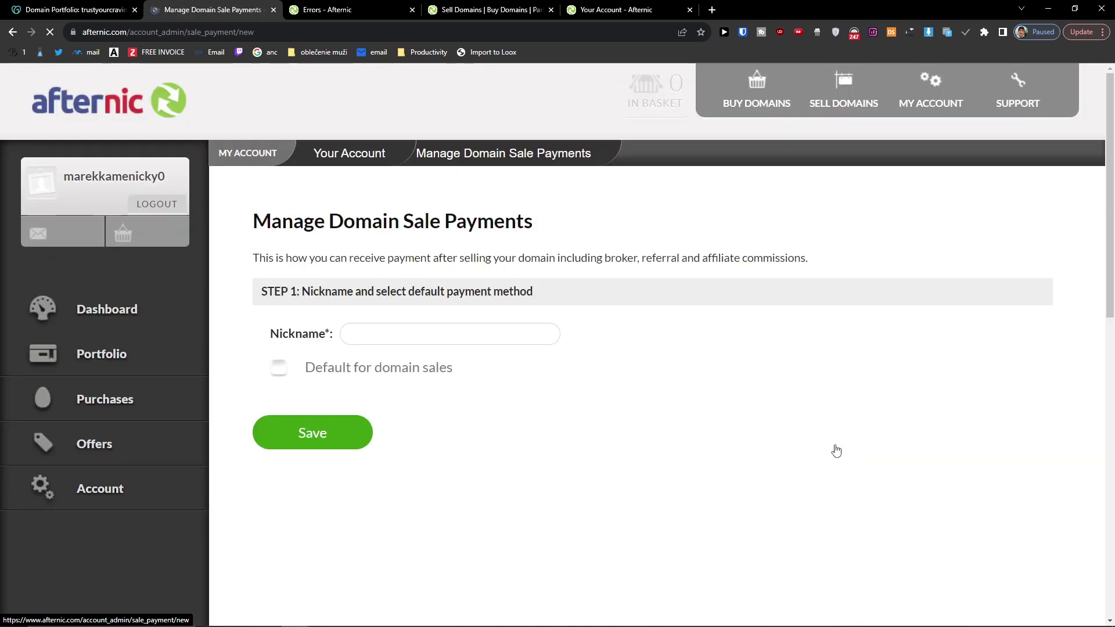
left_click(449, 335)
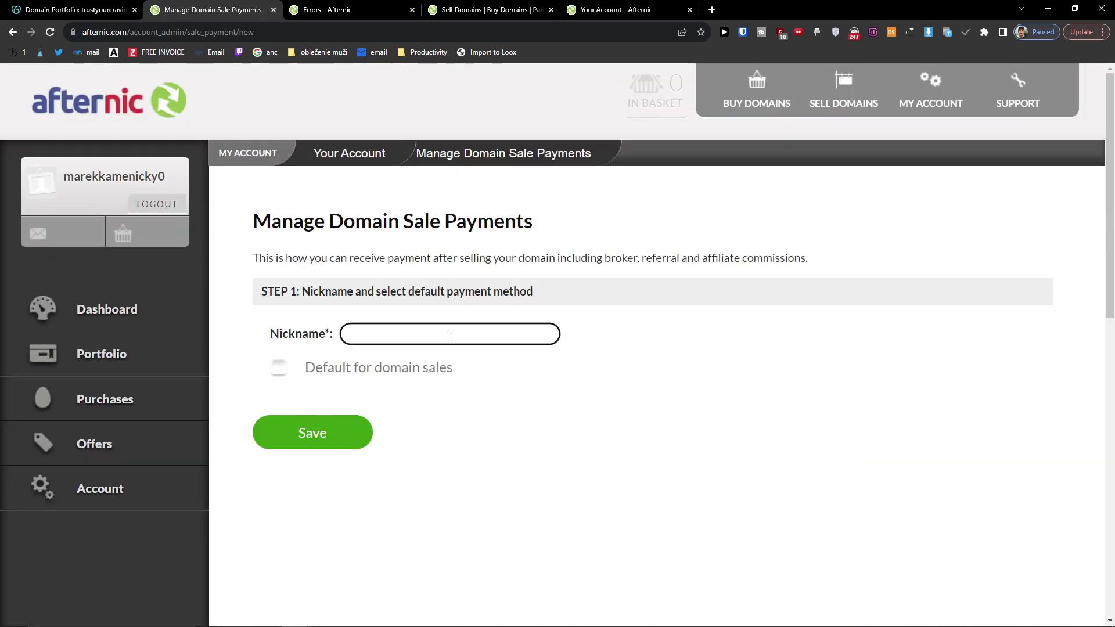
type("SUnwe1")
left_click(279, 380)
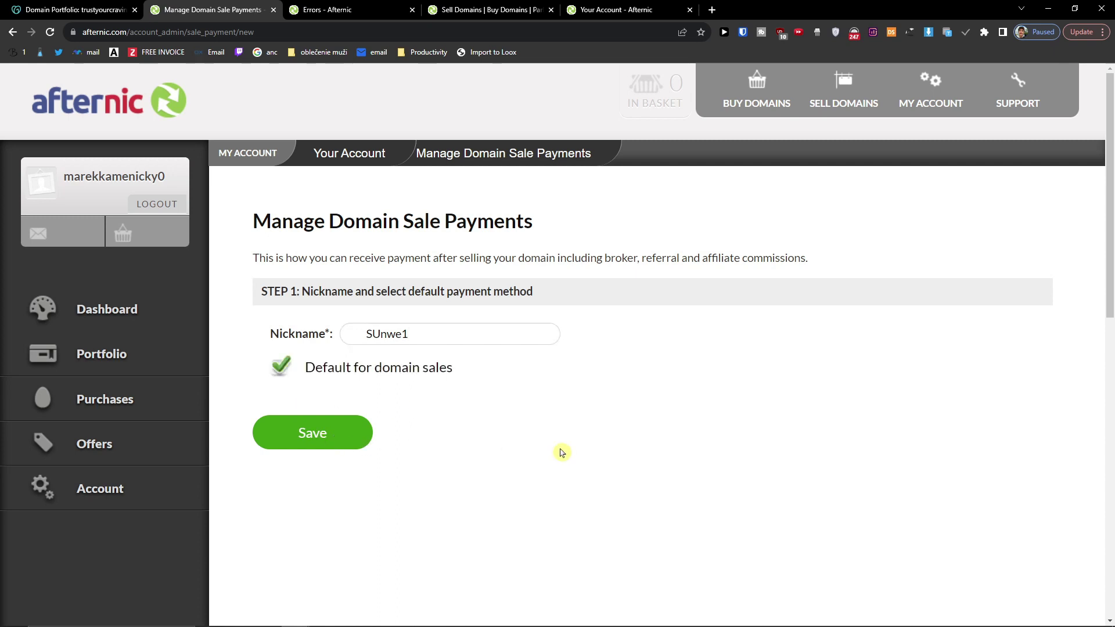
scroll(441, 406, "down", 1)
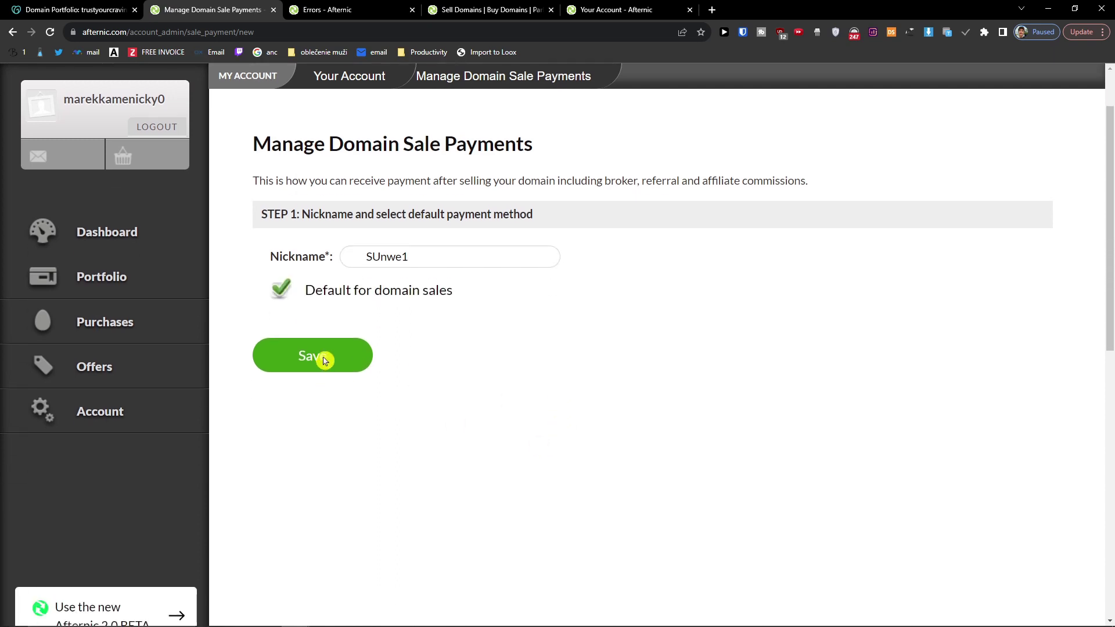
left_click(321, 358)
- Look over the 'Something went wrong' page and return to Account Details
scroll(313, 360, "down", 2)
scroll(327, 369, "down", 4)
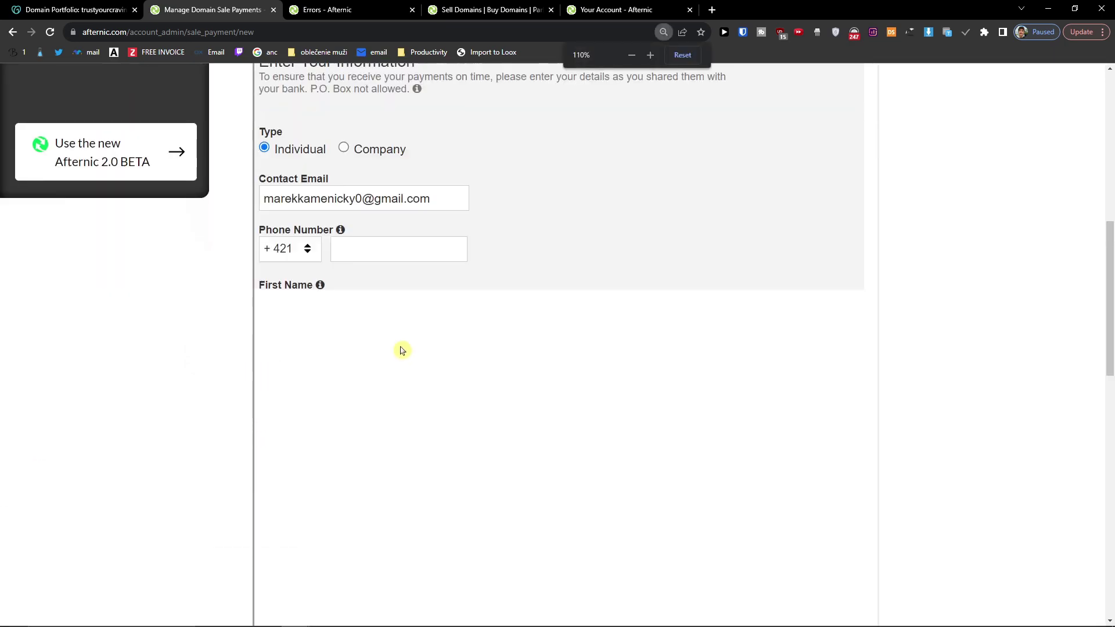
scroll(401, 349, "up", 3)
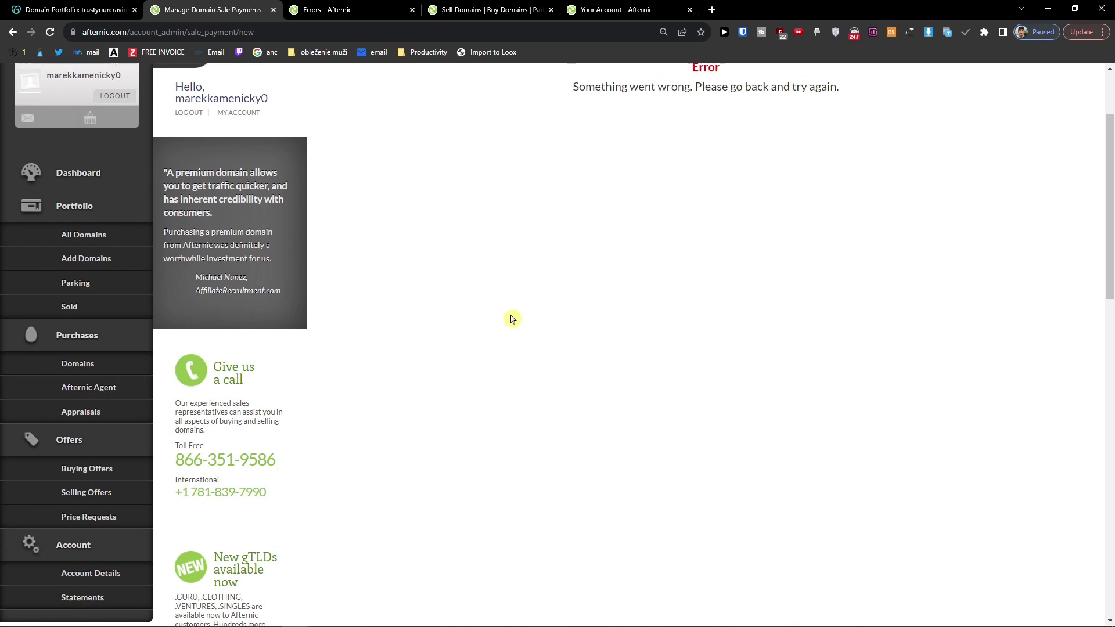
scroll(510, 319, "up", 1)
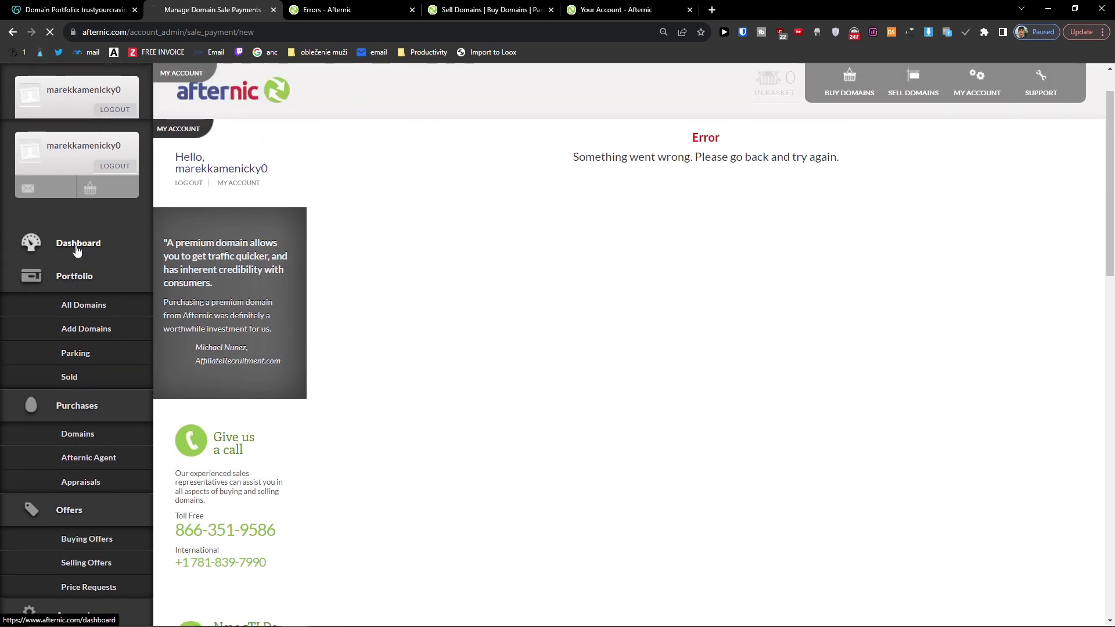
scroll(79, 448, "down", 2)
left_click(78, 492)
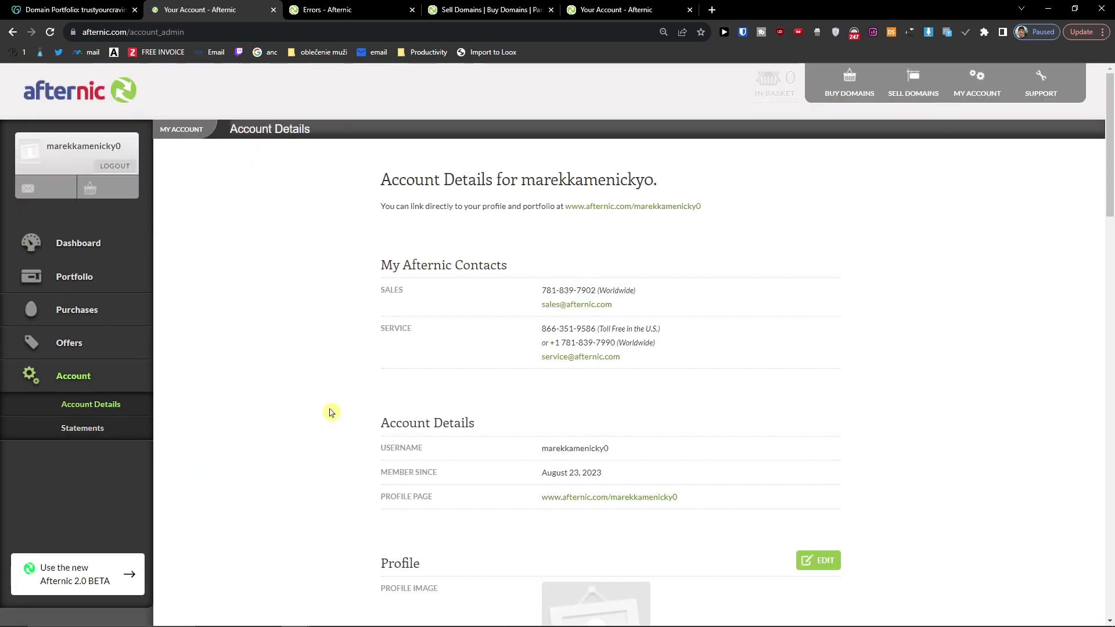
- Confirm SUnwe1 is the default Domain Sale Payments method, then close the Afternic account page
scroll(331, 412, "down", 8)
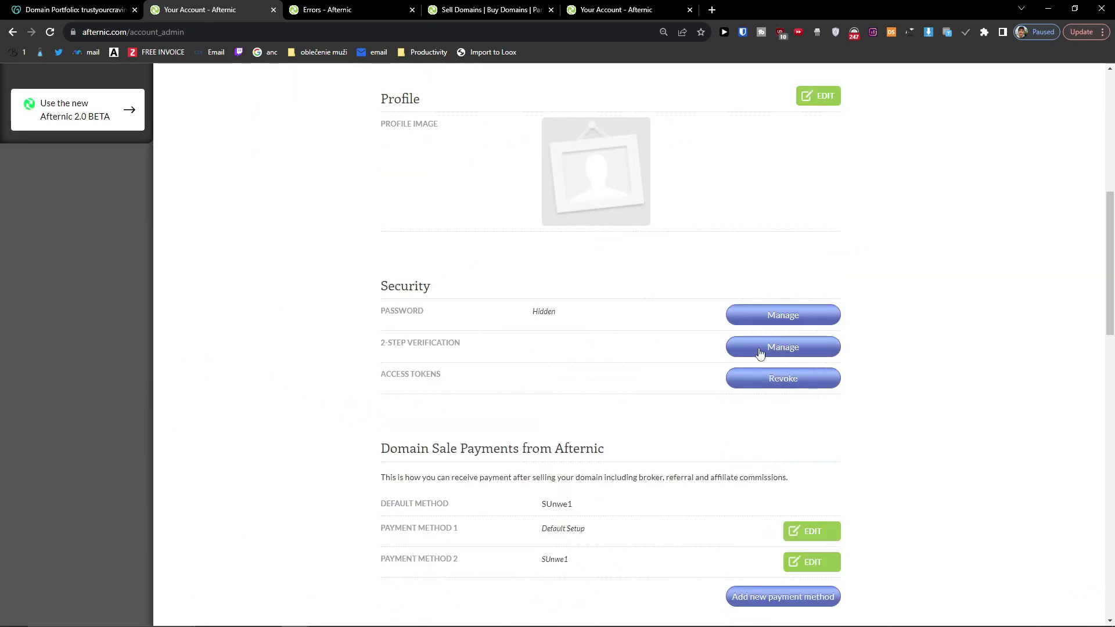
scroll(750, 352, "down", 4)
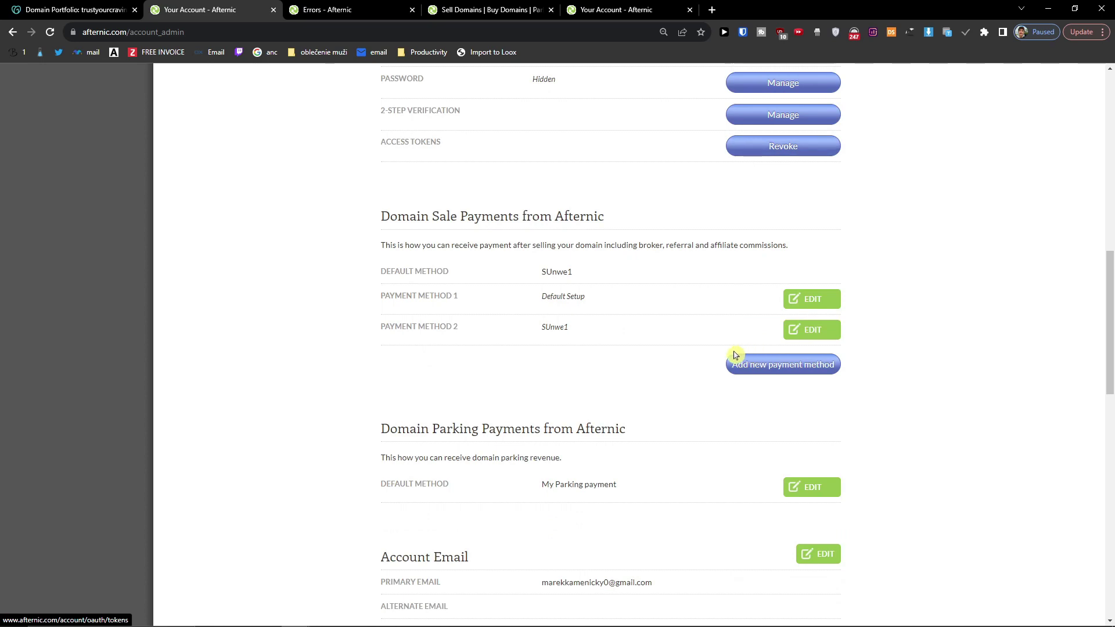
left_click(273, 10)
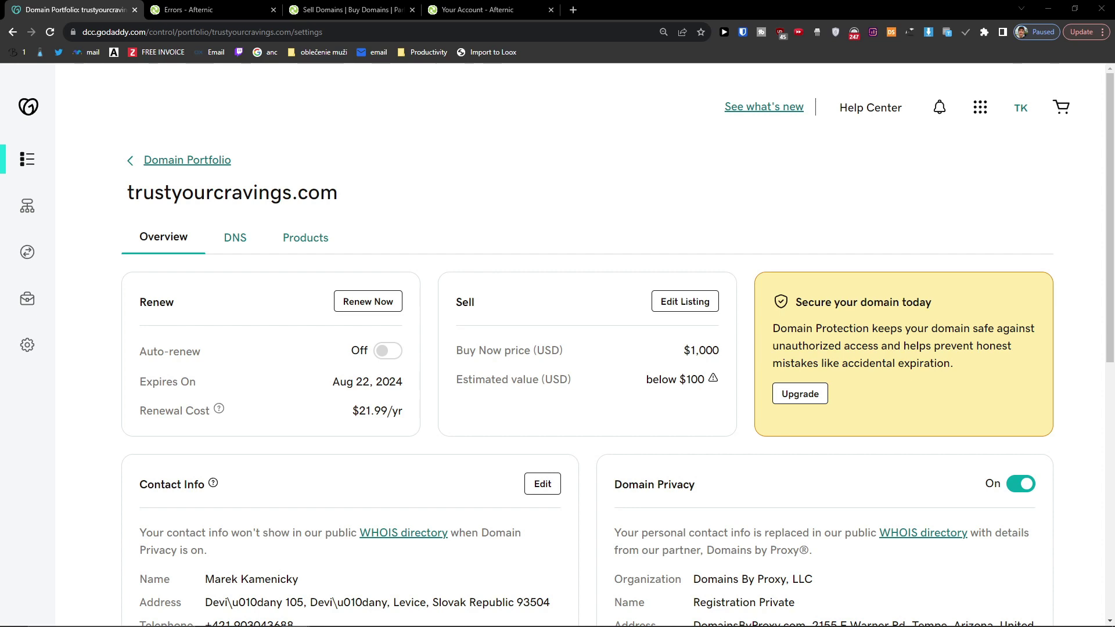
key("alt+Tab")
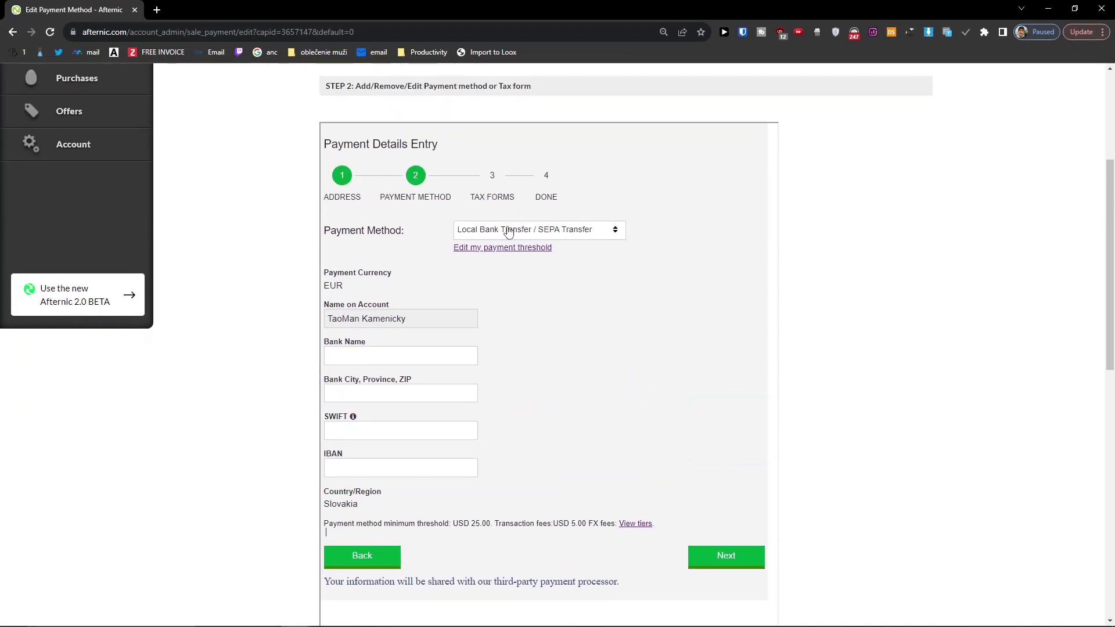
- Switch the Default Setup payment method from Local Bank Transfer / SEPA to PayPal
left_click(509, 231)
scroll(620, 314, "down", 1)
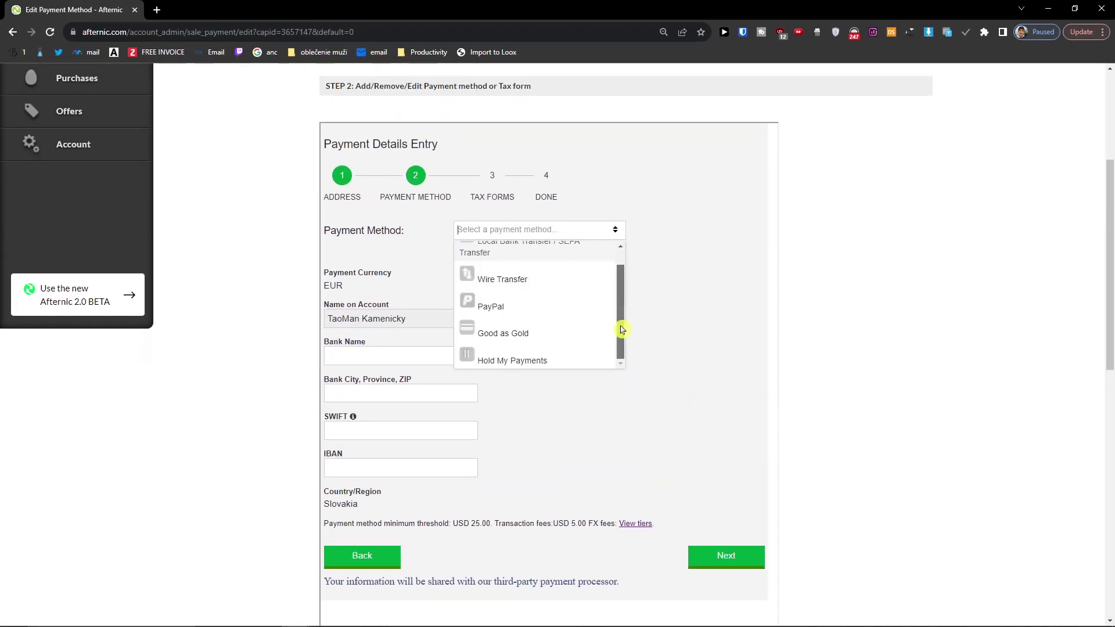
scroll(620, 305, "up", 1)
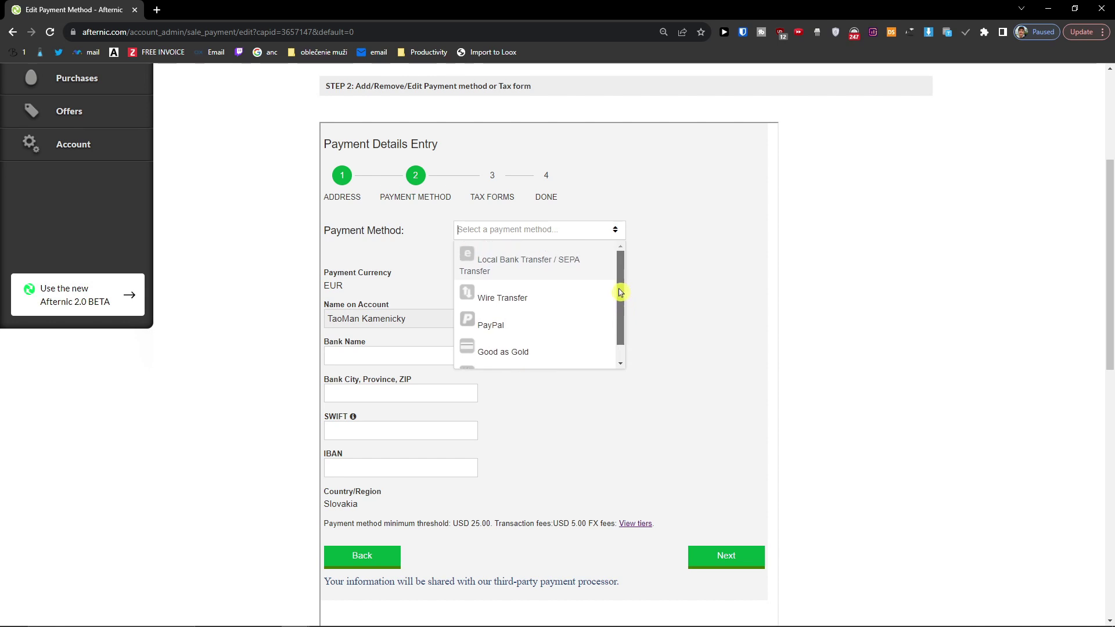
scroll(610, 314, "down", 1)
left_click(532, 312)
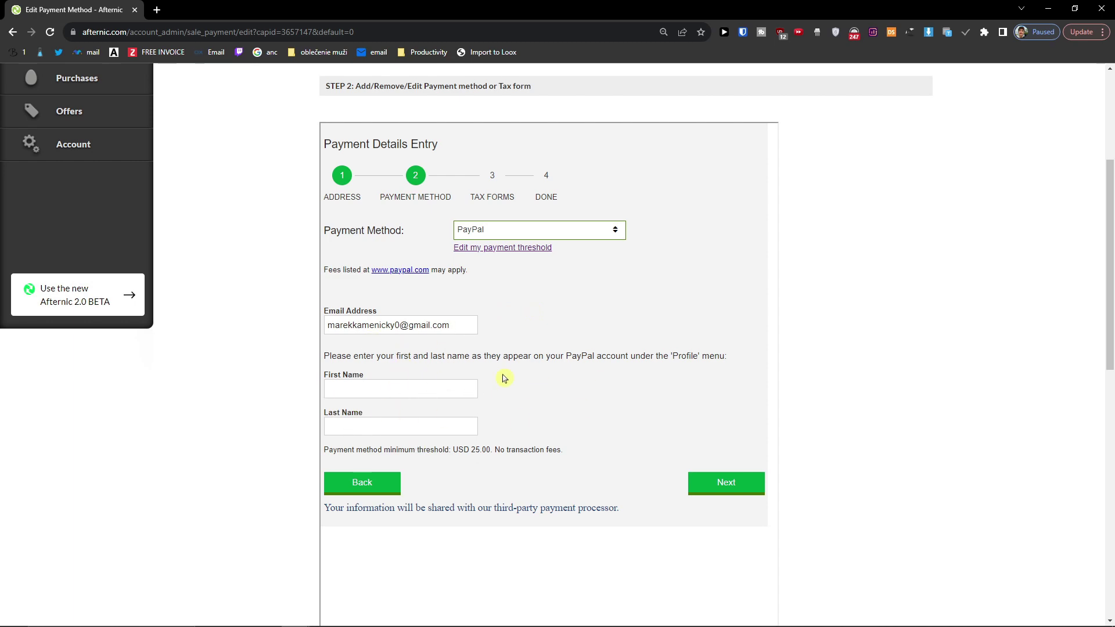
scroll(492, 354, "up", 3)
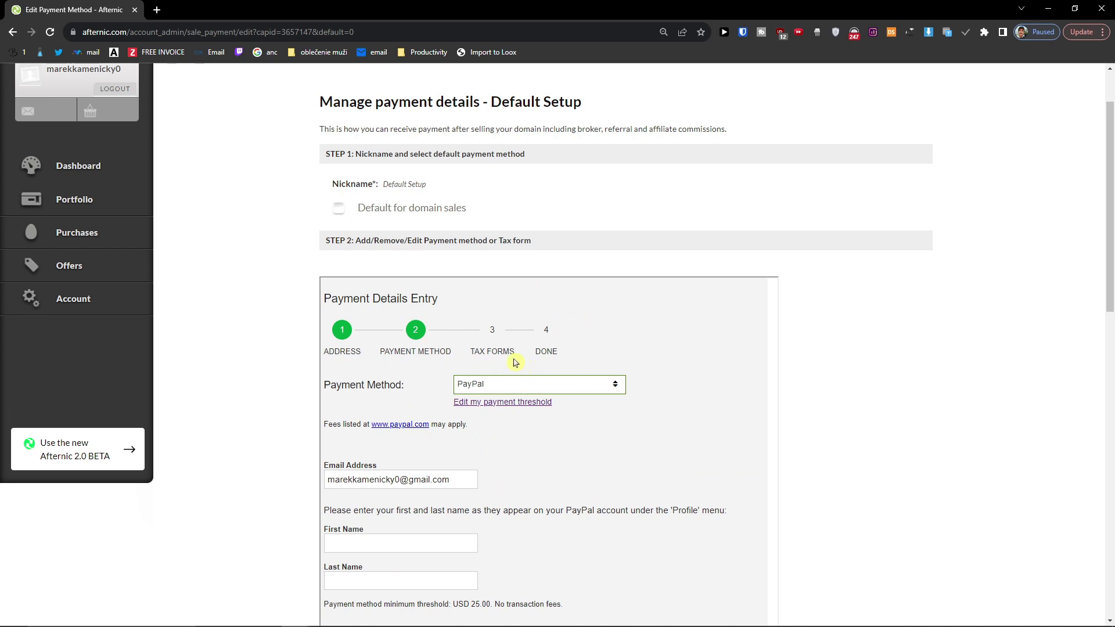
scroll(511, 361, "up", 2)
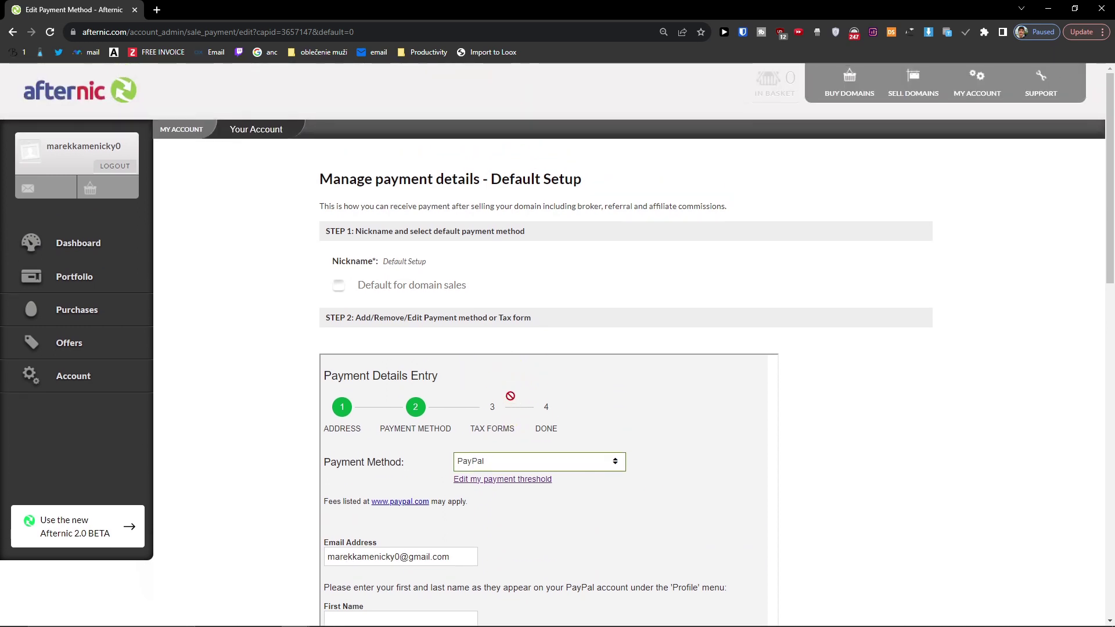
scroll(510, 396, "down", 2)
scroll(511, 398, "up", 2)
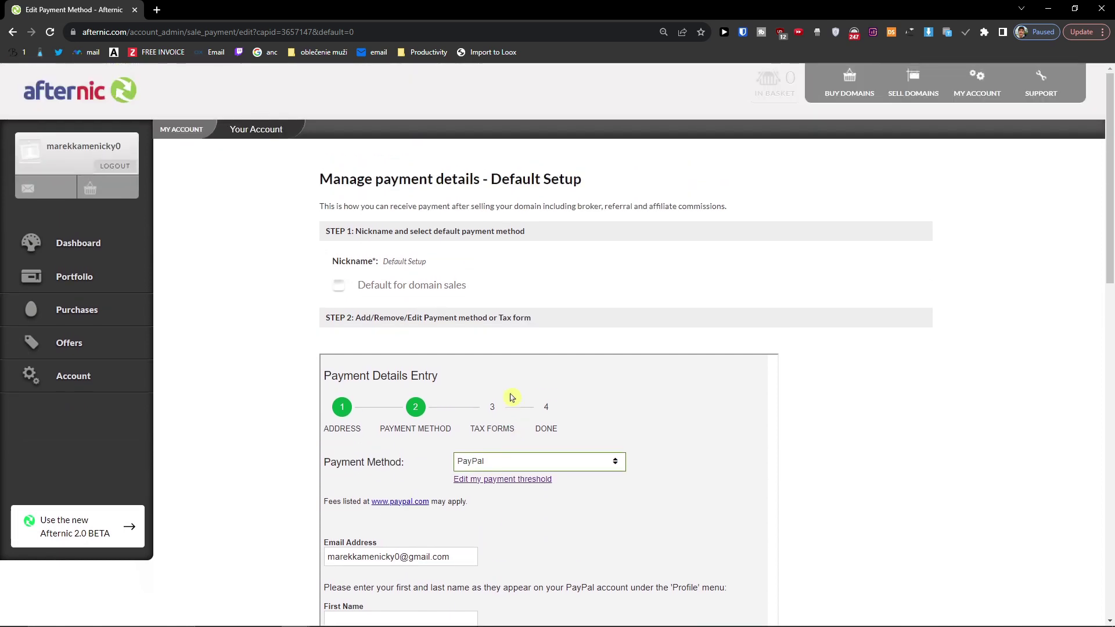